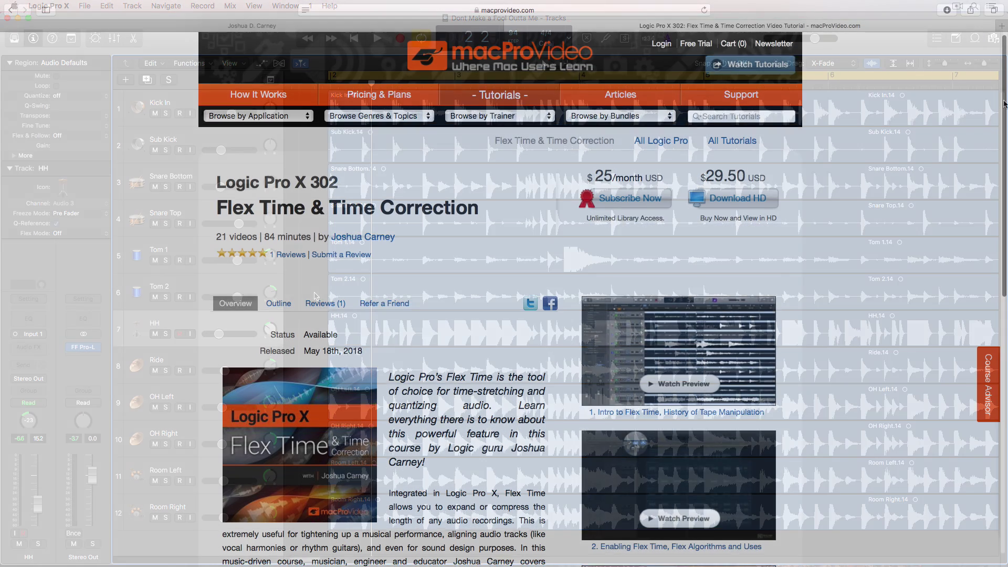
- Show the Outline of the Flex Time & Time Correction course and scroll through its lessons
{"action": "scroll", "coordinate": [1004, 160], "scroll_direction": "down", "scroll_amount": 5}
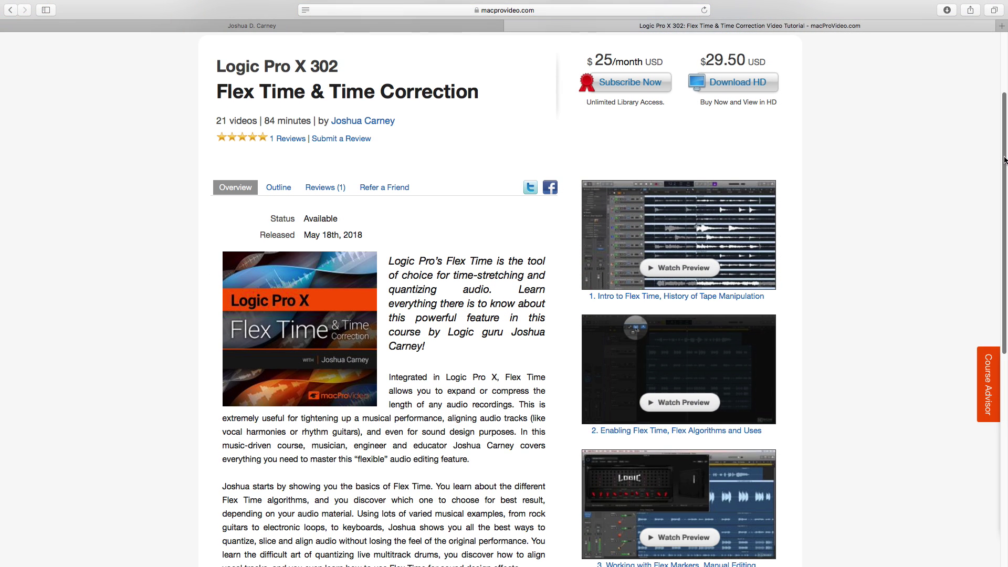
{"action": "left_click", "coordinate": [283, 187]}
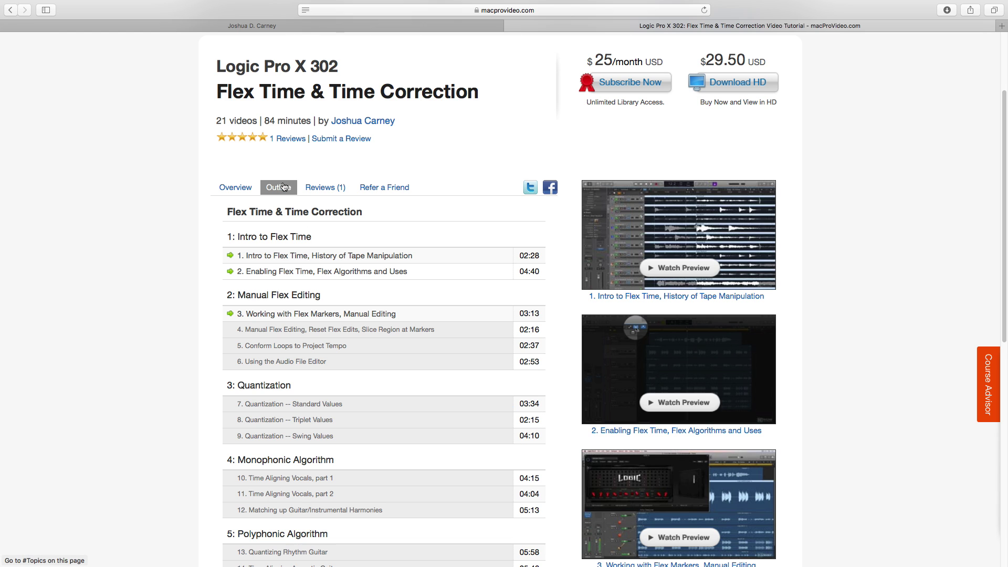
{"action": "scroll", "coordinate": [1003, 211], "scroll_direction": "down", "scroll_amount": 2}
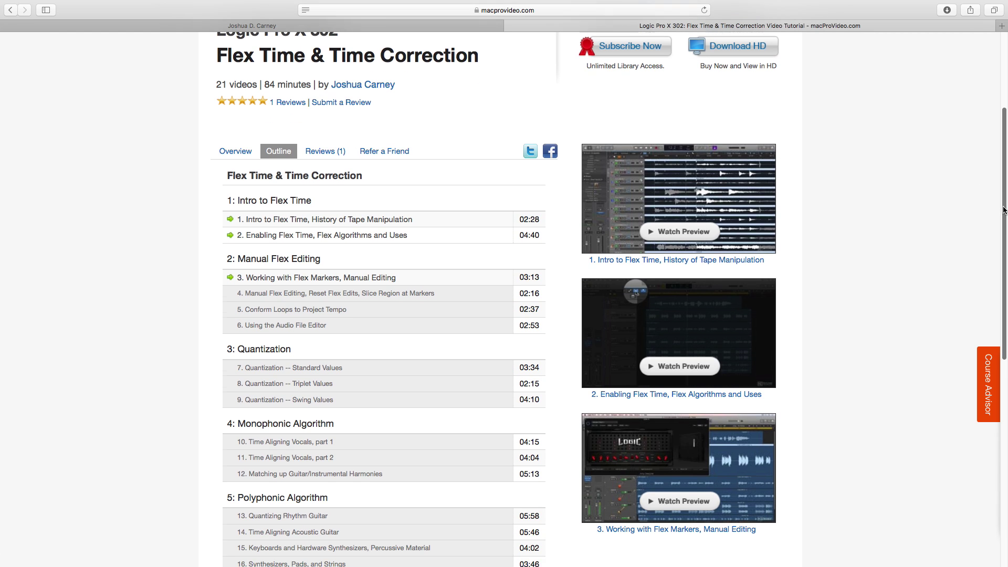
{"action": "left_click_drag", "start_coordinate": [1003, 211], "coordinate": [1002, 256]}
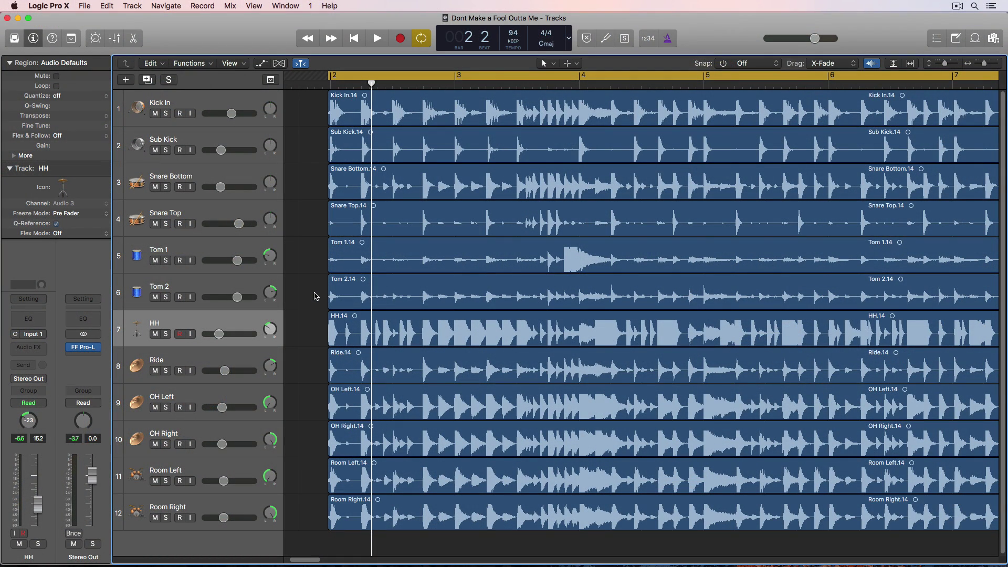
- Play the multitrack drums and stop at bar 8, beat 2
{"action": "key", "text": "space"}
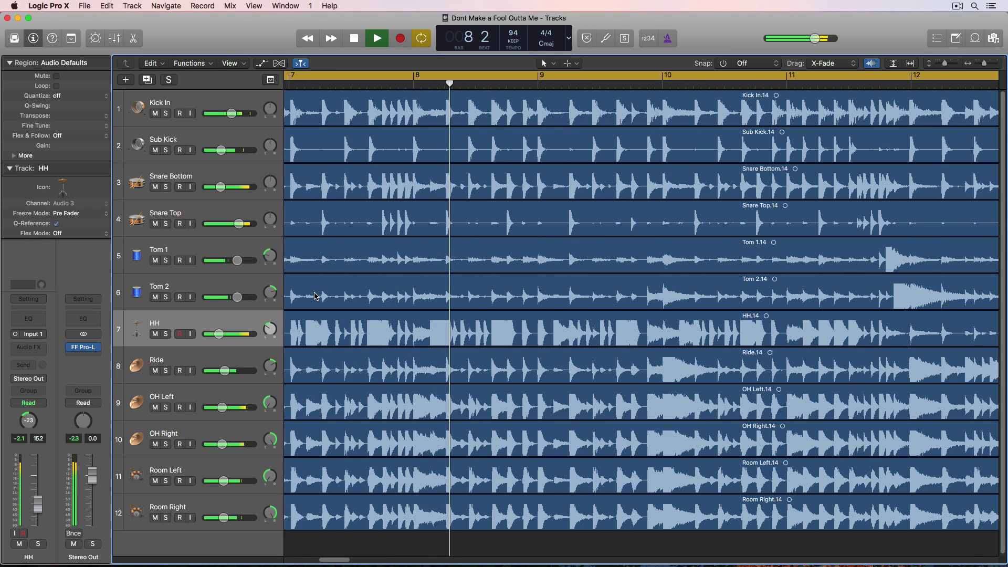
{"action": "key", "text": "space"}
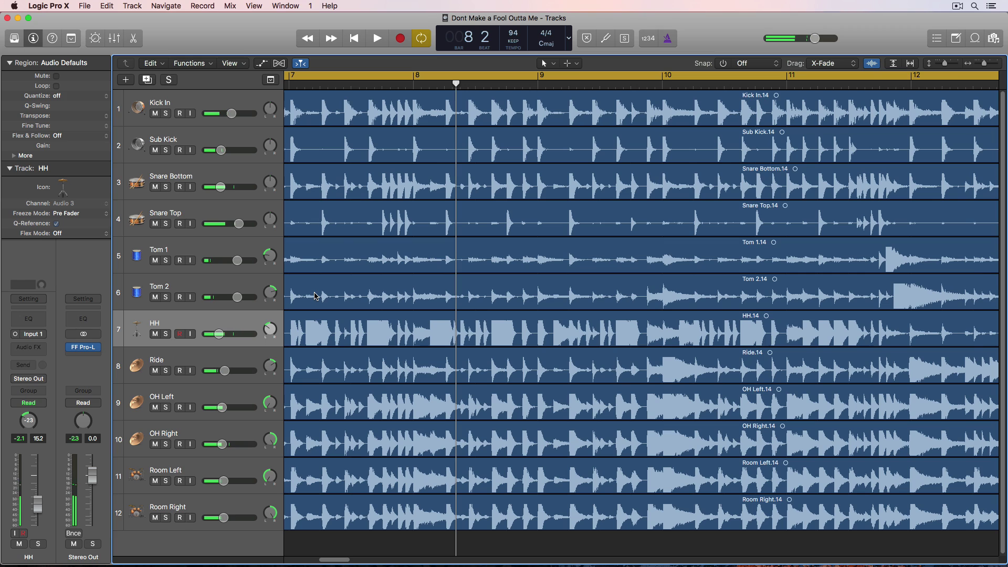
- Turn on the metronome and play the drums from bar 2 against the click, then stop
{"action": "left_click", "coordinate": [674, 38]}
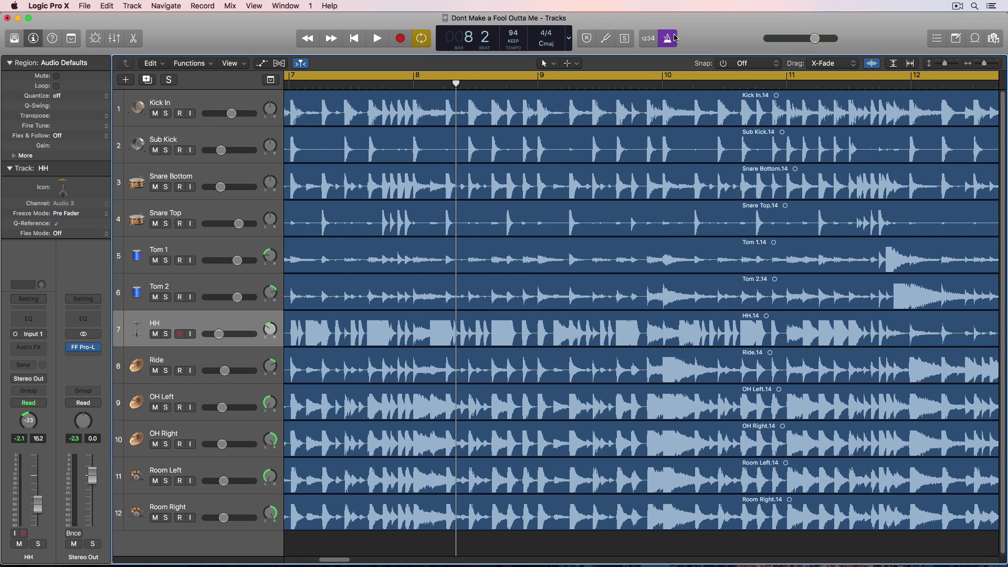
{"action": "key", "text": "space"}
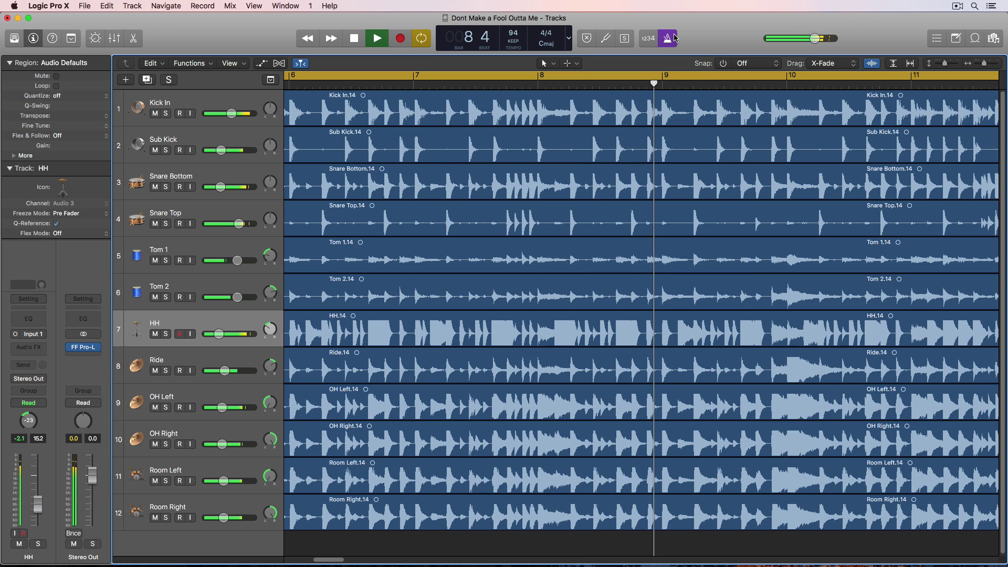
{"action": "key", "text": "space"}
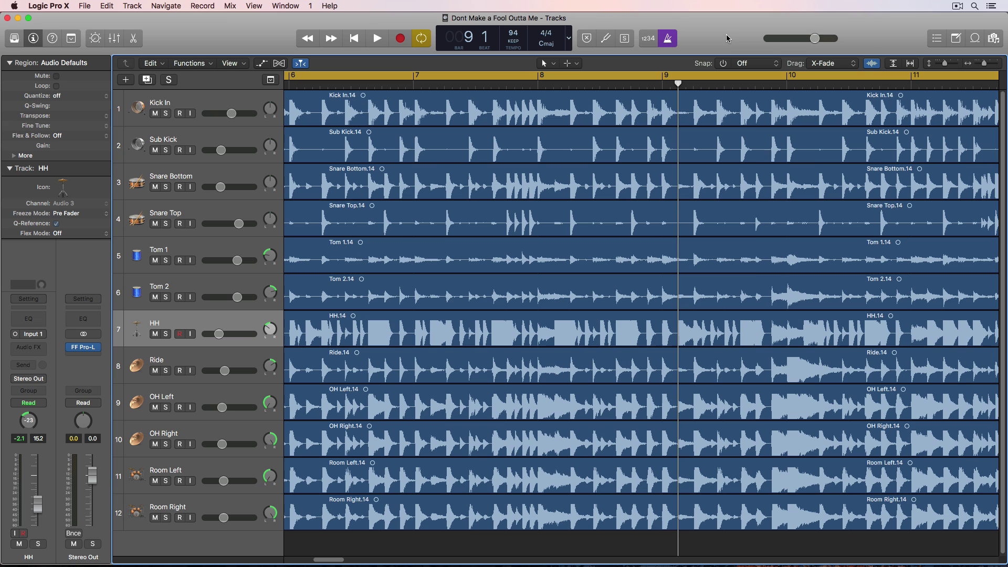
- Go back to the song start, disable Cycle with C, and show the Mixer with X
{"action": "key", "text": "super+Left"}
{"action": "key", "text": "super+Left"}
{"action": "key", "text": "super+Left"}
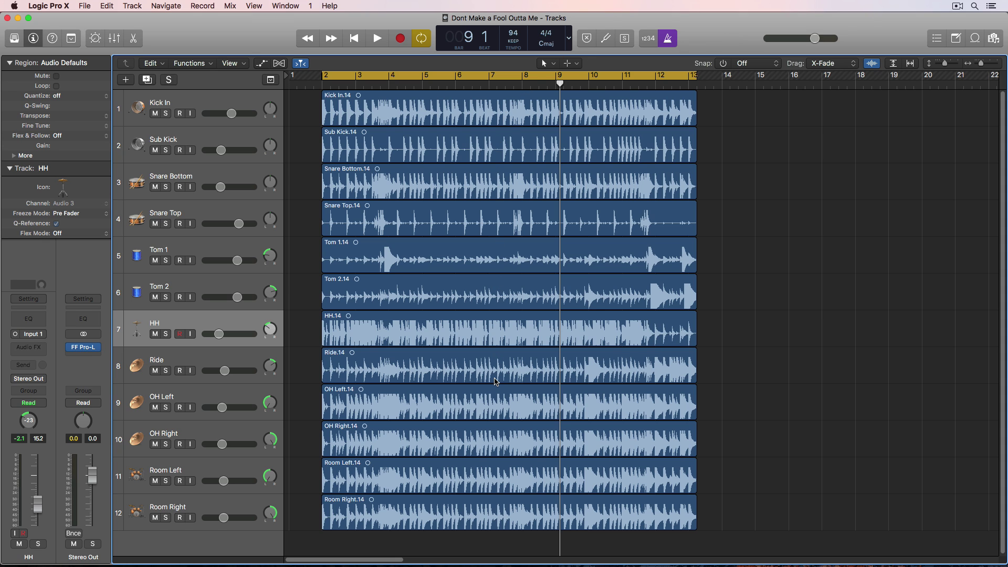
{"action": "key", "text": "super+Right"}
{"action": "key", "text": "super+Right"}
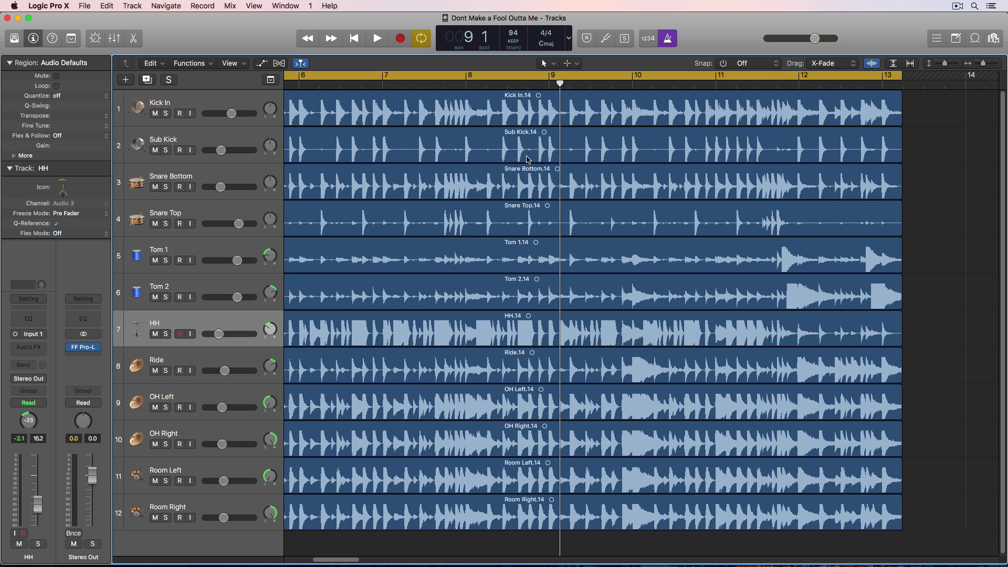
{"action": "key", "text": "Return"}
{"action": "key", "text": "c"}
{"action": "key", "text": "x"}
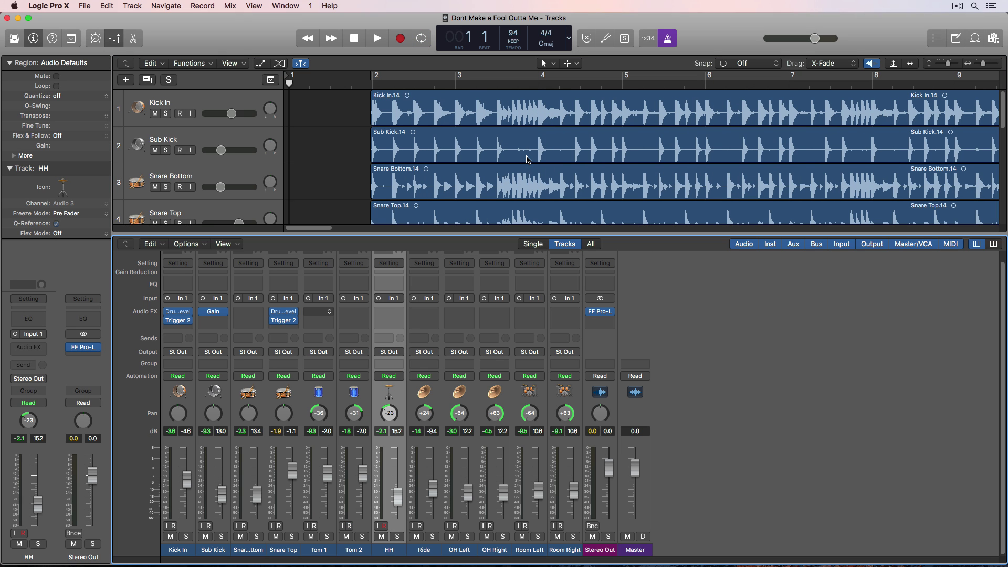
- Select Kick In and assign all twelve drum tracks to a new Group 1
{"action": "left_click", "coordinate": [176, 549]}
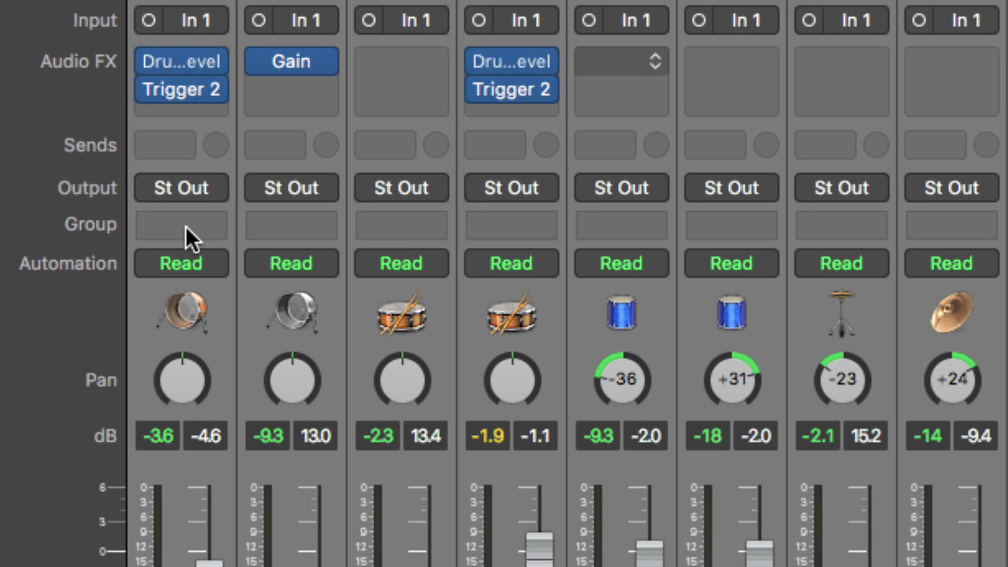
{"action": "left_click", "coordinate": [191, 222]}
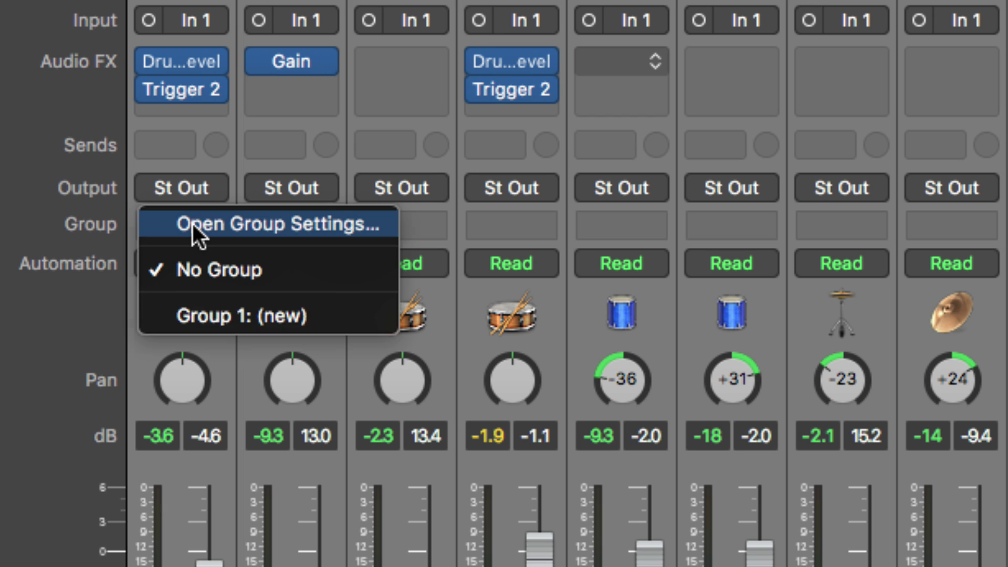
{"action": "left_click", "coordinate": [314, 318]}
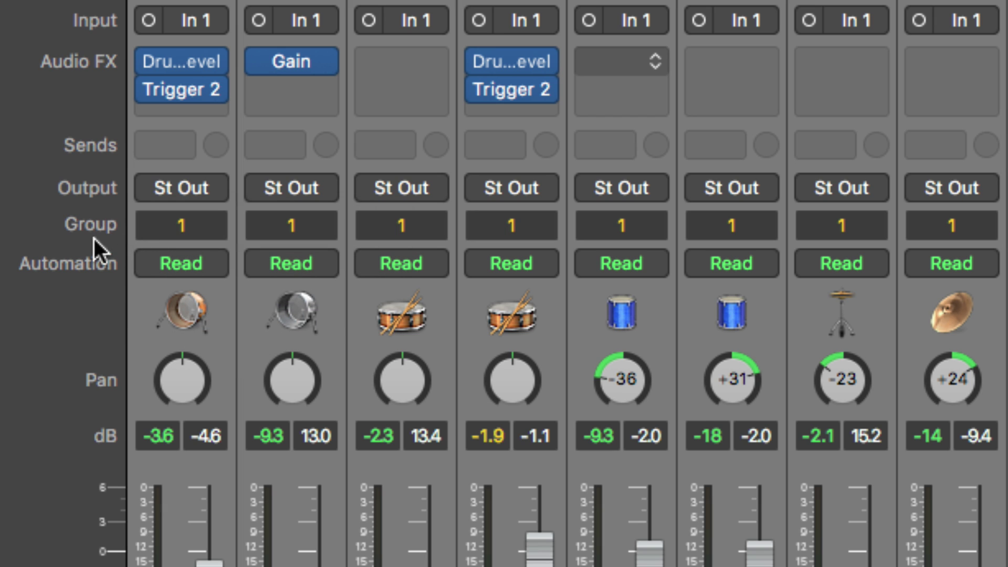
- Check Group 1 in Group Settings, then close it and rearrange the region, track and group inspector panels
{"action": "left_click", "coordinate": [174, 231]}
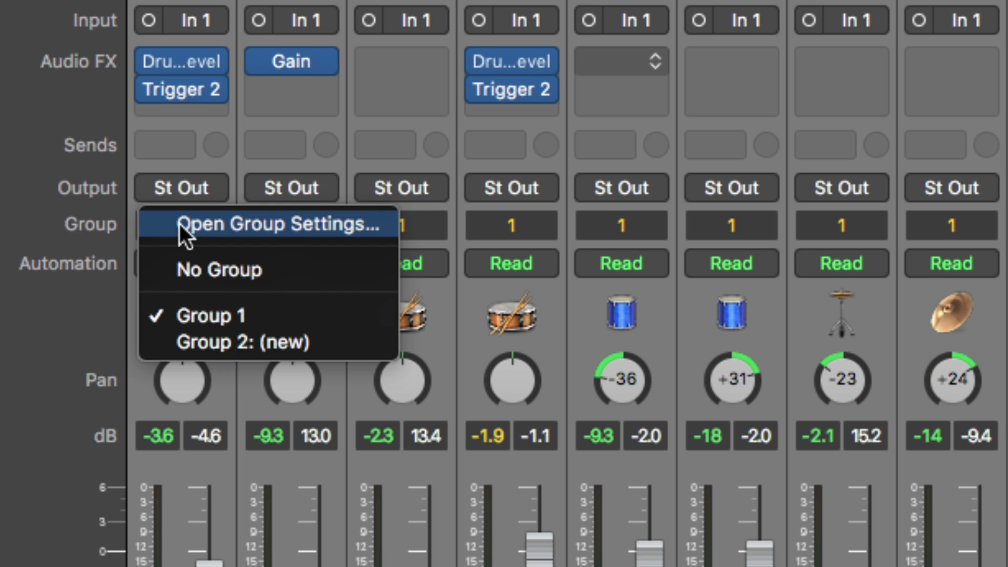
{"action": "left_click", "coordinate": [275, 226]}
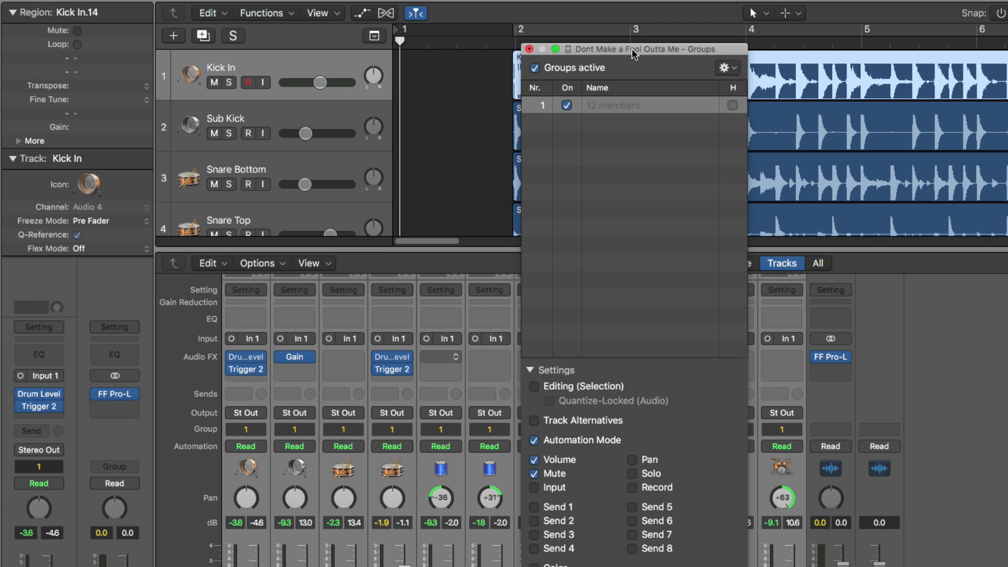
{"action": "left_click_drag", "start_coordinate": [632, 48], "coordinate": [684, 60]}
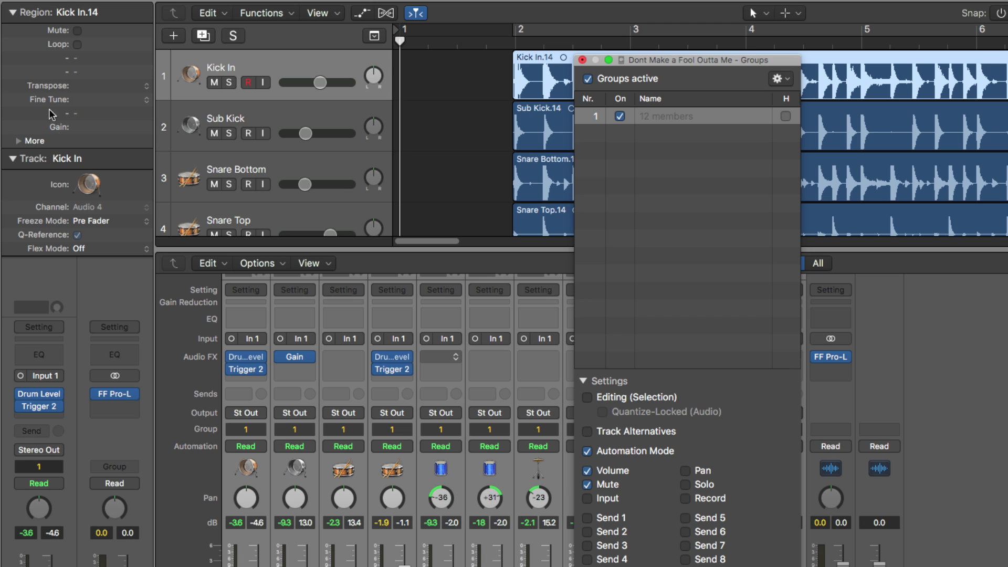
{"action": "left_click", "coordinate": [13, 12]}
{"action": "left_click", "coordinate": [12, 33]}
{"action": "left_click", "coordinate": [582, 60]}
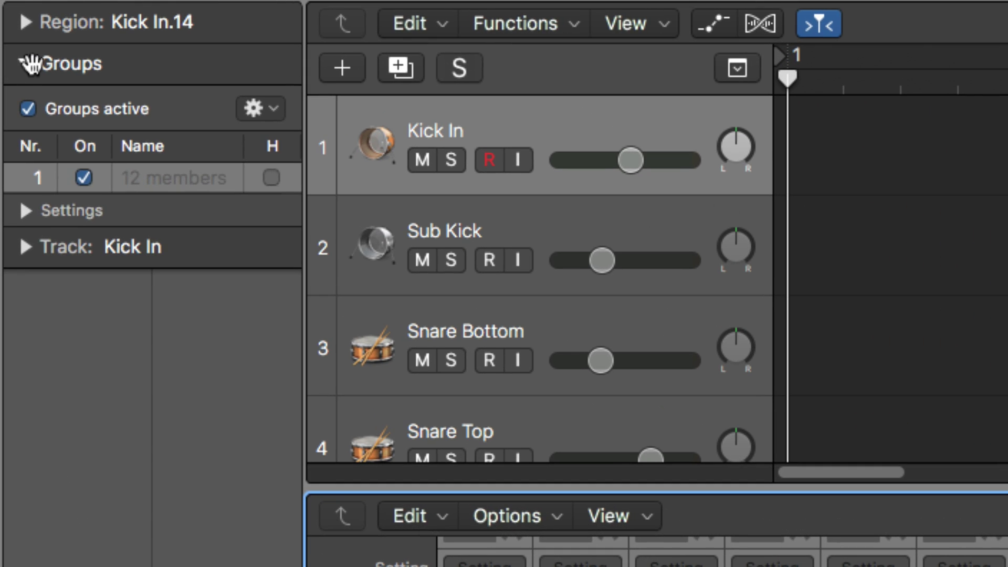
{"action": "left_click", "coordinate": [13, 33]}
{"action": "left_click", "coordinate": [25, 63]}
- Open Group 1's settings from Kick In's Group slot and rename the group 'drums'
{"action": "left_click", "coordinate": [24, 63]}
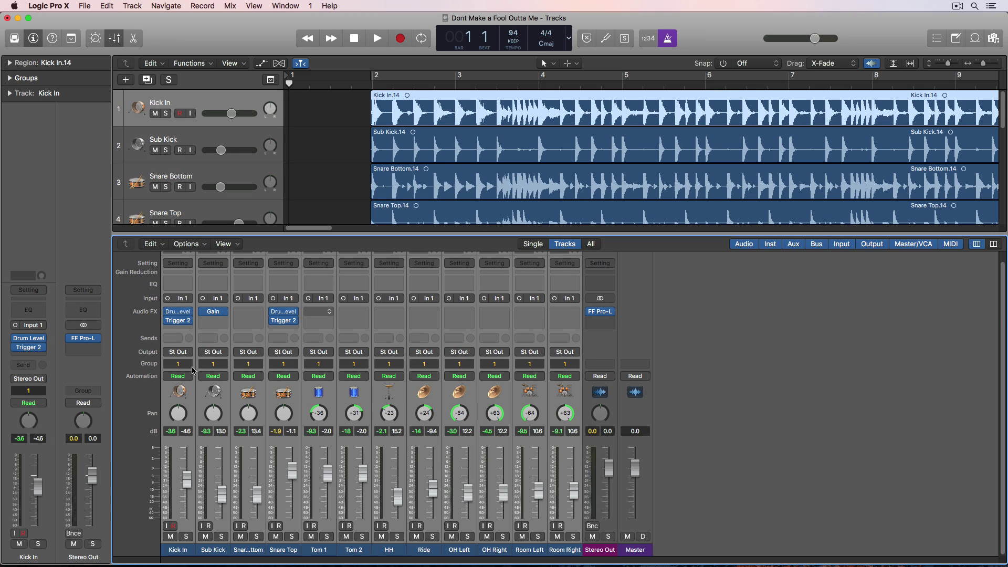
{"action": "left_click", "coordinate": [182, 363]}
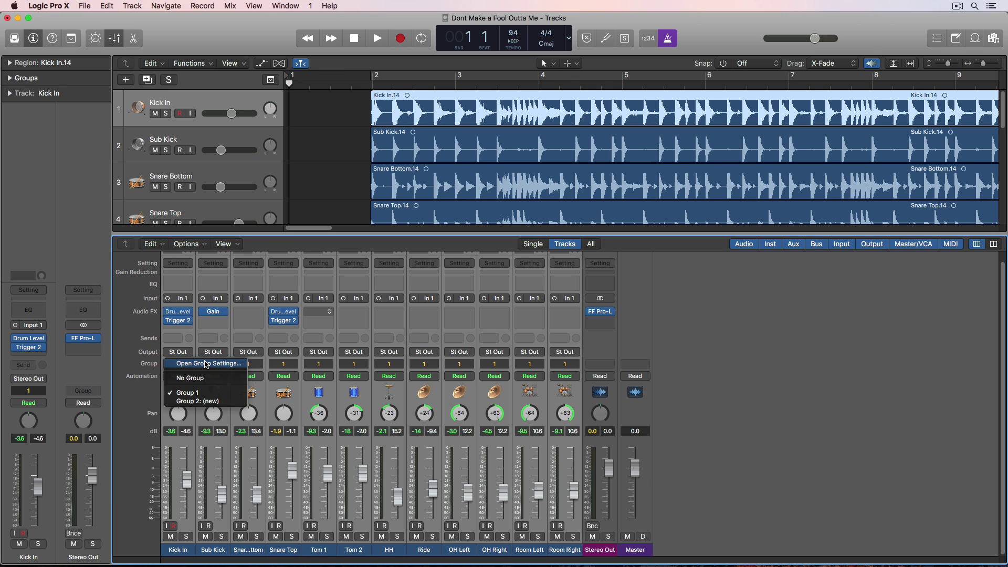
{"action": "left_click", "coordinate": [206, 364]}
{"action": "left_click_drag", "start_coordinate": [520, 104], "coordinate": [663, 109]}
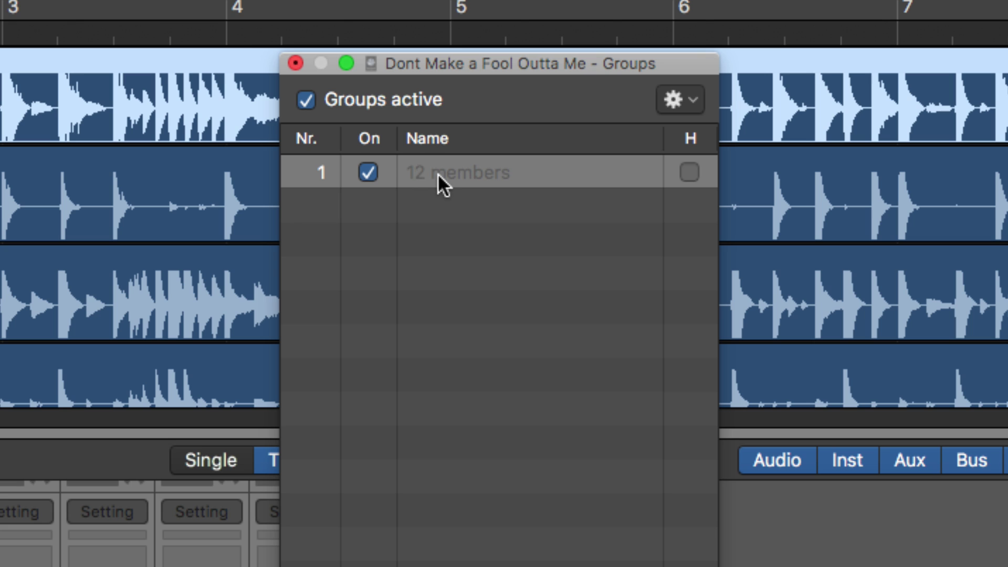
{"action": "double_click", "coordinate": [442, 172]}
{"action": "type", "text": "drums"}
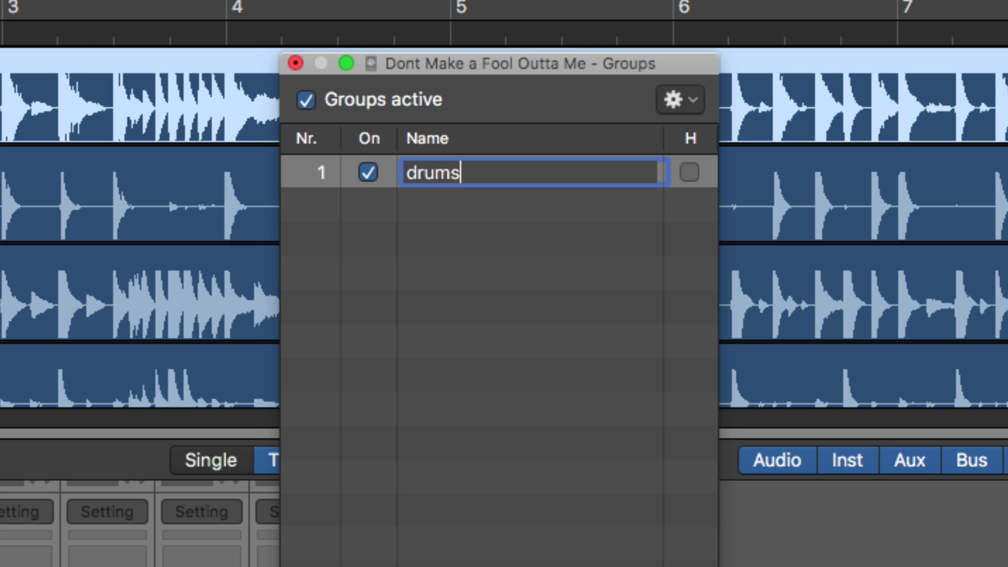
{"action": "key", "text": "Return"}
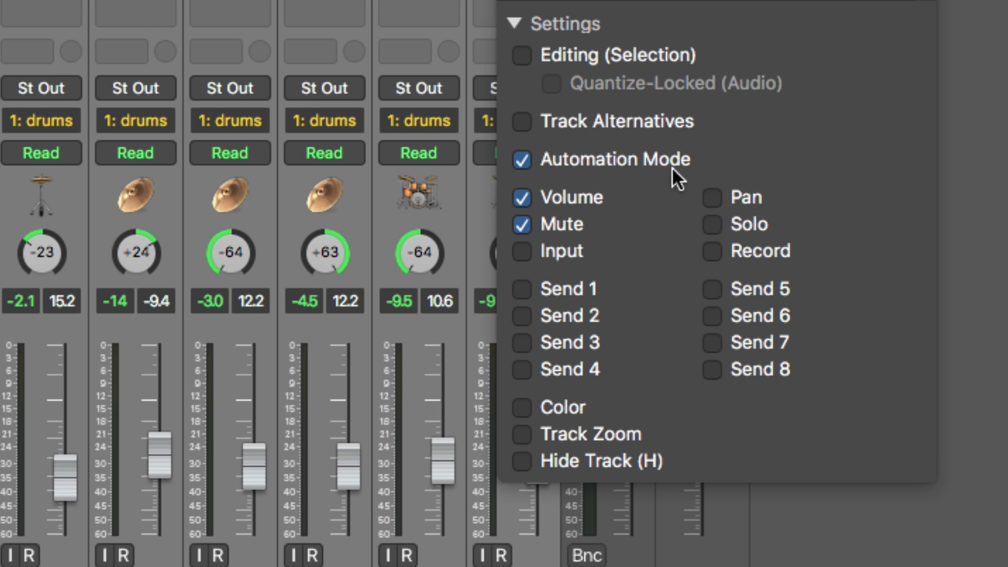
- Uncheck Automation Mode, Volume and Mute; check Editing (Selection) and Quantize-Locked (Audio) for drums
{"action": "left_click", "coordinate": [653, 159]}
{"action": "left_click", "coordinate": [581, 199]}
{"action": "left_click", "coordinate": [571, 227]}
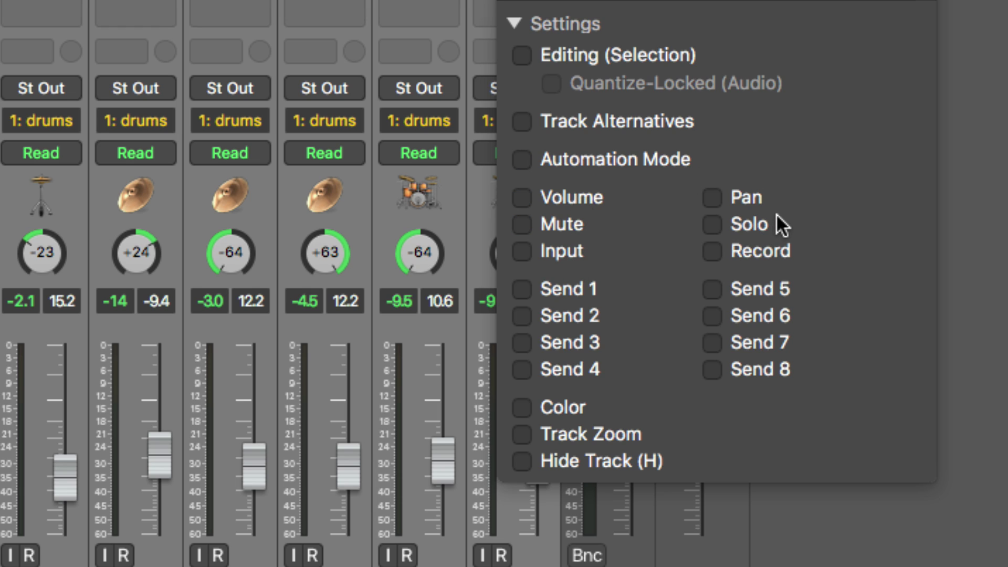
{"action": "left_click", "coordinate": [634, 52]}
{"action": "left_click", "coordinate": [625, 80]}
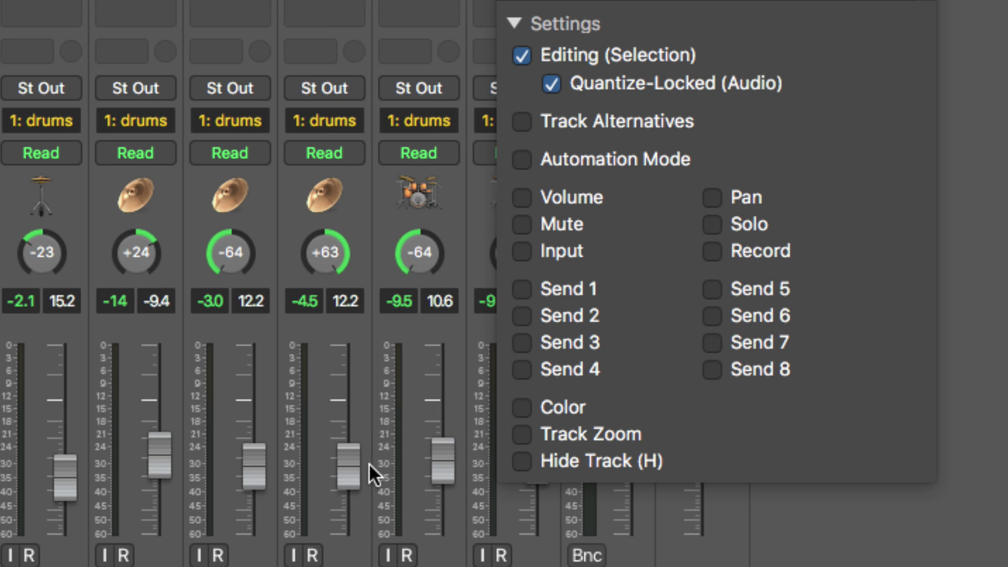
- Reset two drum tracks' volume to 0.0 and lower two selected tracks' faders together
{"action": "mouse_move", "coordinate": [368, 461]}
{"action": "left_mouse_down"}
{"action": "mouse_move", "coordinate": [368, 408]}
{"action": "mouse_move", "coordinate": [368, 460]}
{"action": "left_mouse_up"}
{"action": "left_click", "coordinate": [244, 464], "text": "alt"}
{"action": "left_click", "coordinate": [345, 461], "text": "alt"}
{"action": "left_click_drag", "start_coordinate": [359, 411], "coordinate": [359, 480]}
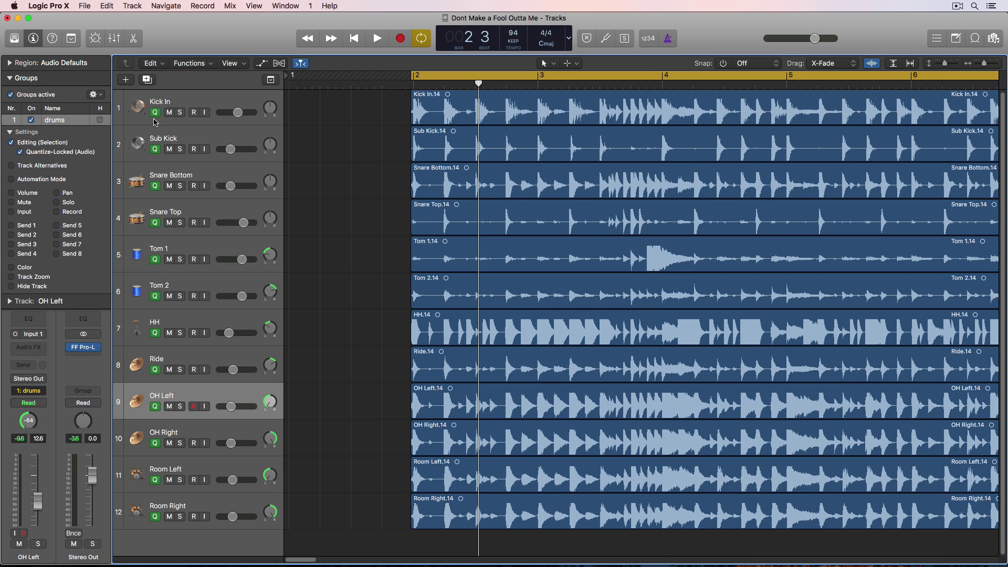
- Disable Q reference on Sub Kick, Snare Bottom, HH, Ride, OH Right, Room Left and Room Right; show flex
{"action": "left_click", "coordinate": [155, 149]}
{"action": "left_click", "coordinate": [155, 186]}
{"action": "left_click", "coordinate": [155, 333]}
{"action": "left_click", "coordinate": [155, 369]}
{"action": "left_click", "coordinate": [155, 443]}
{"action": "left_click", "coordinate": [155, 479]}
{"action": "left_click", "coordinate": [156, 517]}
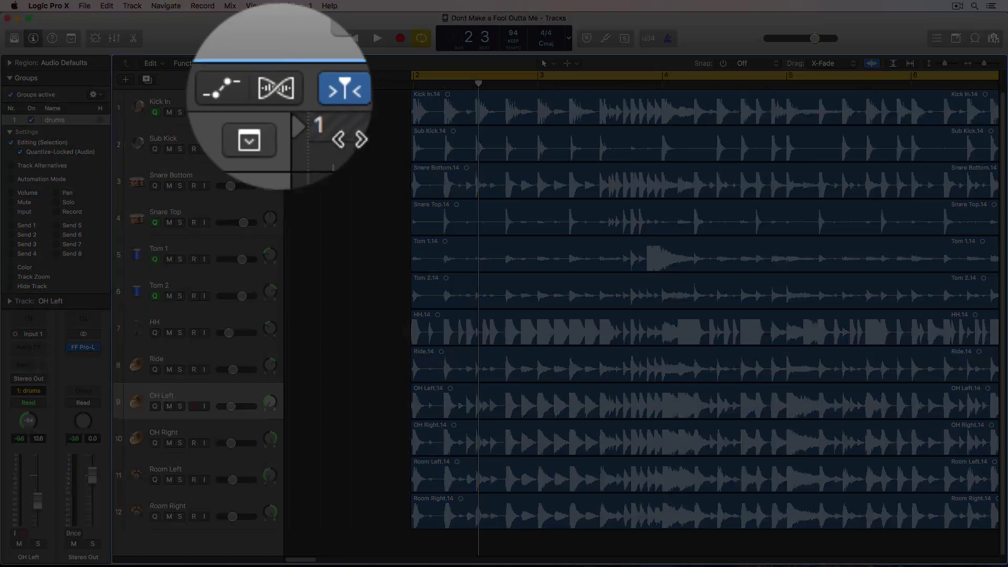
{"action": "left_click", "coordinate": [288, 101]}
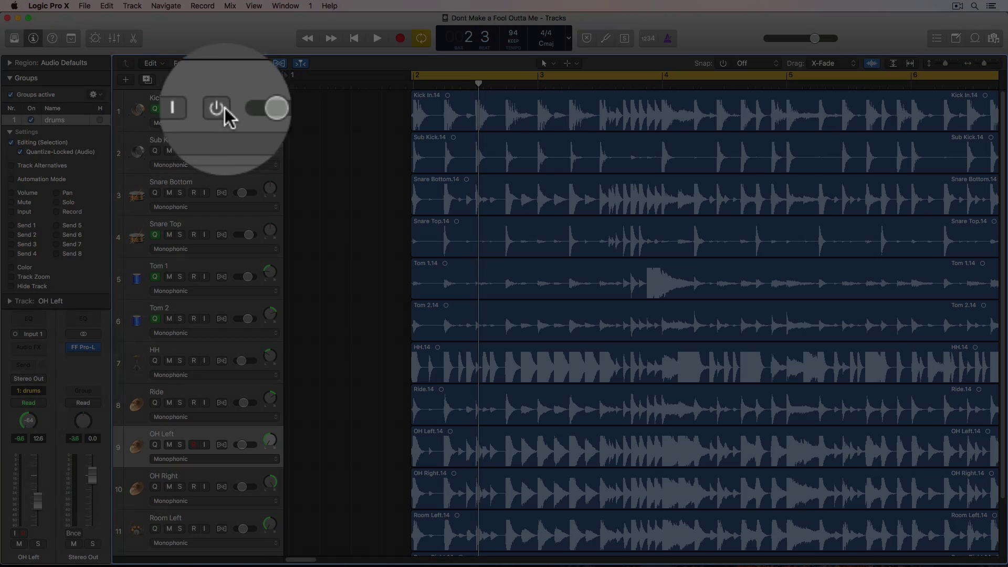
- Enable Flex from a drum track header, analysing every grouped drum track into Slicing (Auto)
{"action": "left_click", "coordinate": [225, 108]}
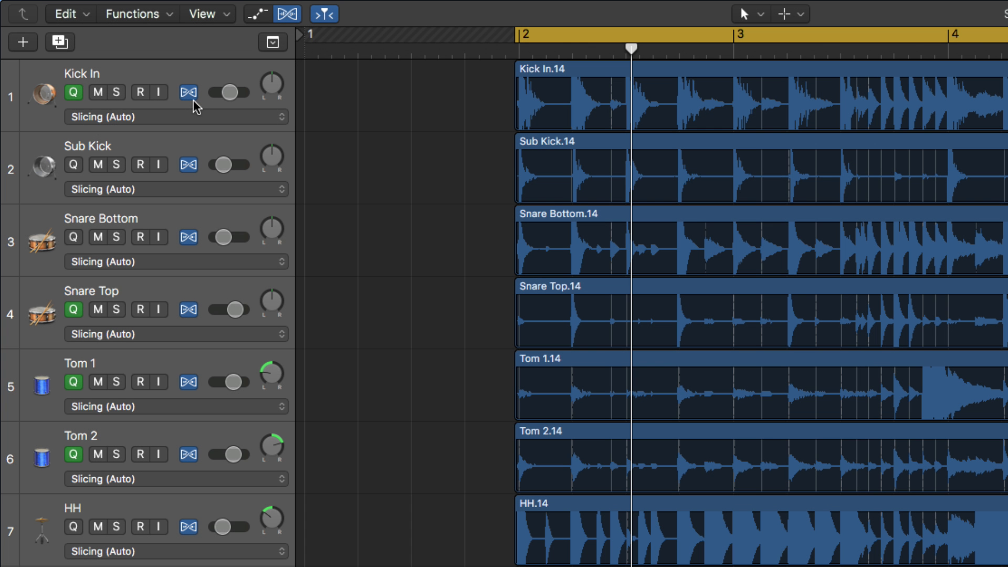
- Check Kick In's Flex Mode choices, leaving it on Slicing
{"action": "left_click", "coordinate": [196, 117]}
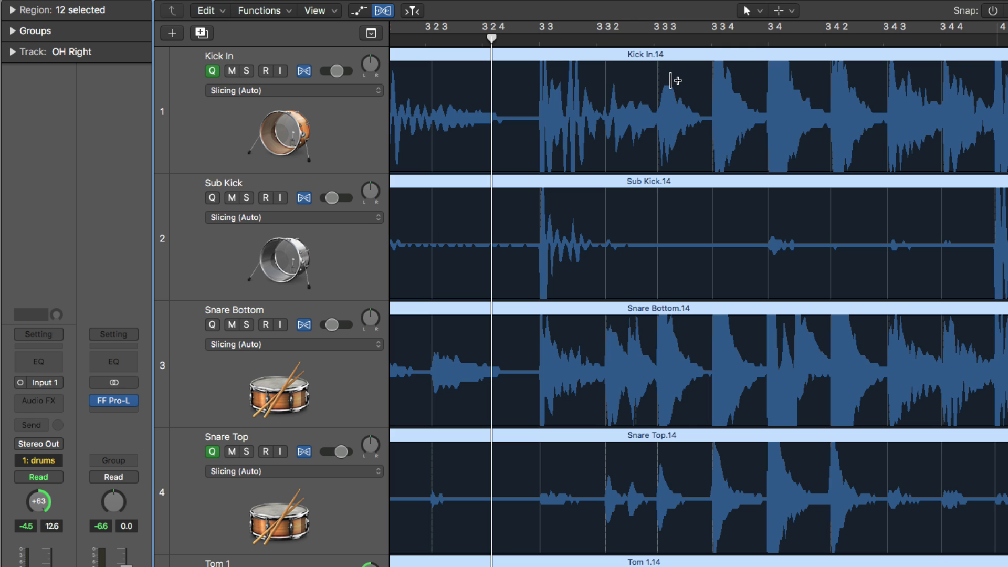
- After a trial stretch of a Kick In hit, set the Snap mode to Division
{"action": "mouse_move", "coordinate": [657, 87]}
{"action": "left_mouse_down"}
{"action": "mouse_move", "coordinate": [652, 96]}
{"action": "mouse_move", "coordinate": [556, 91]}
{"action": "mouse_move", "coordinate": [603, 97]}
{"action": "left_mouse_up"}
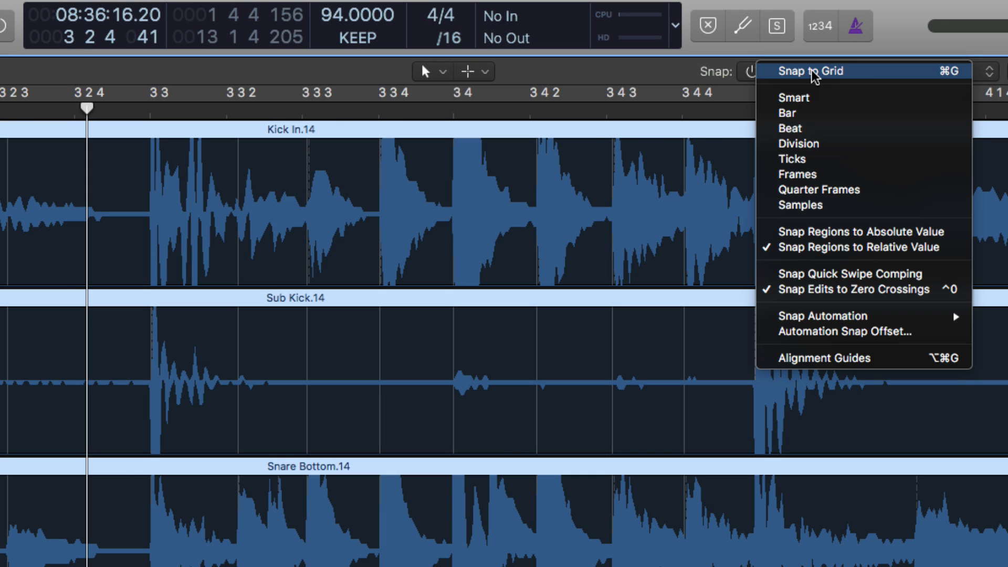
{"action": "left_click", "coordinate": [812, 72]}
{"action": "left_click", "coordinate": [858, 144]}
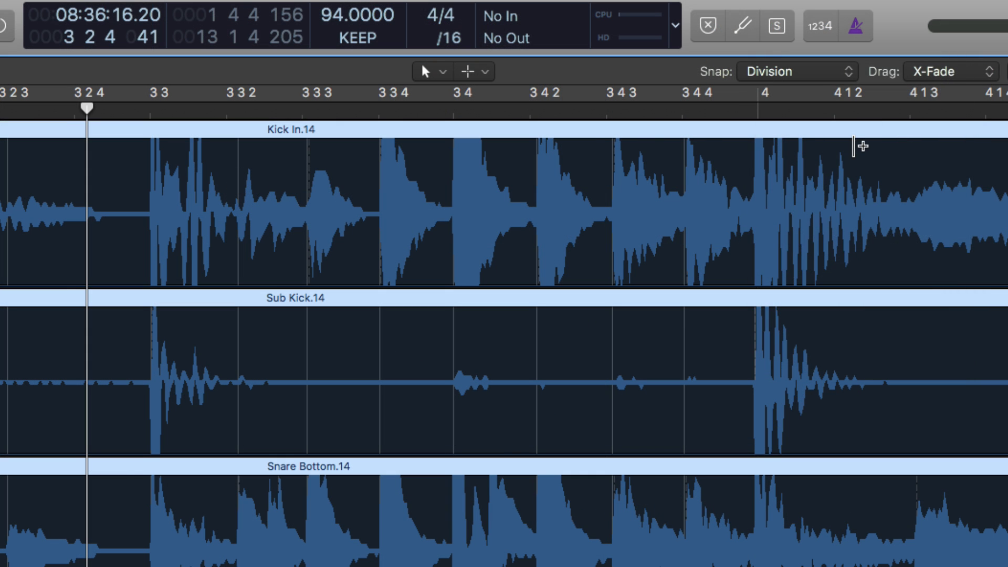
- Add trial flex markers on Kick In at 3 3 4, 3 4, 3 4 2, 3 4 3 and 3 4 4
{"action": "left_click", "coordinate": [379, 155]}
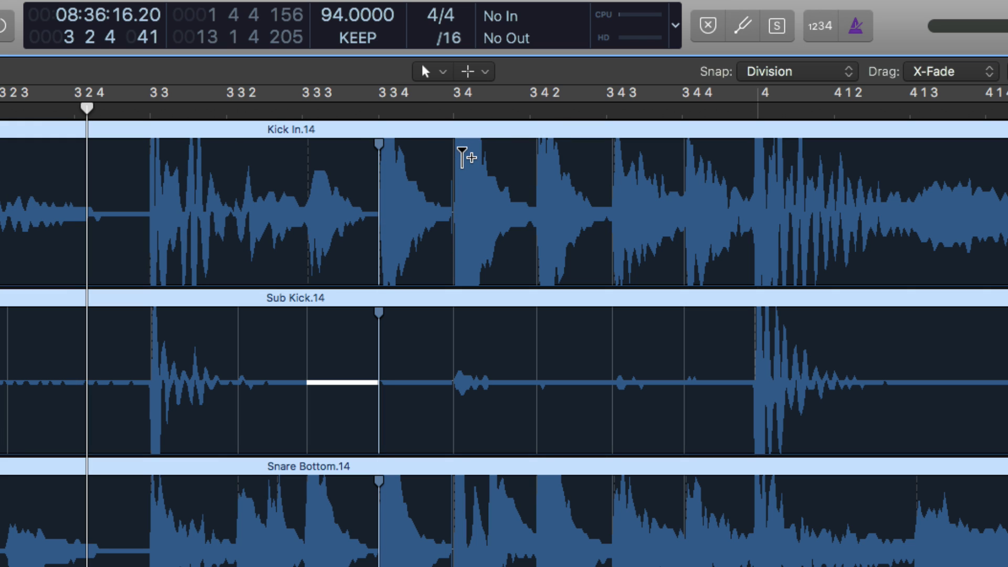
{"action": "left_click", "coordinate": [452, 158]}
{"action": "left_click", "coordinate": [530, 157]}
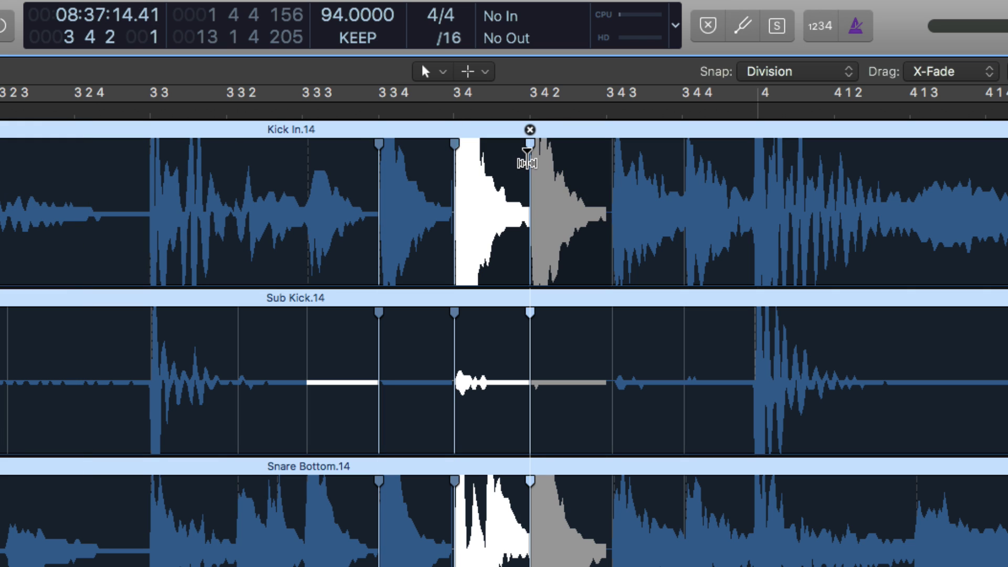
{"action": "left_click", "coordinate": [613, 157]}
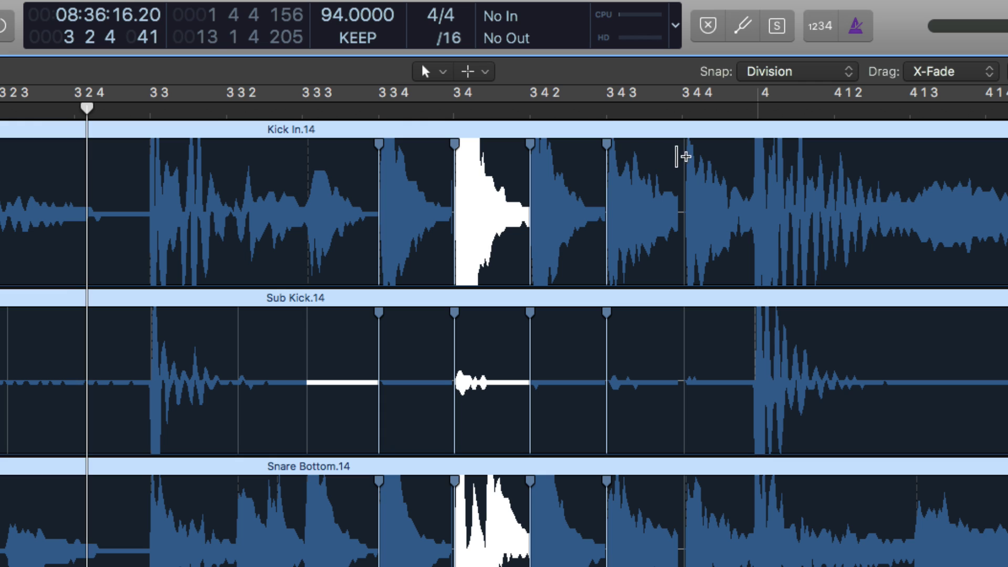
{"action": "left_click", "coordinate": [679, 156]}
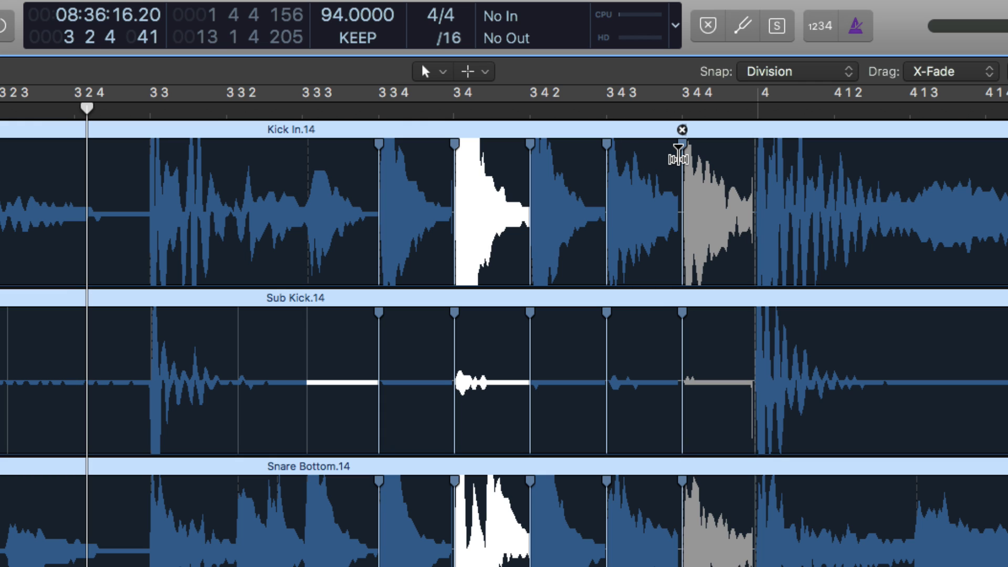
- Undo all the trial flex markers with Cmd-Z, then play and stop the drums
{"action": "key", "text": "super+z"}
{"action": "key", "text": "super+z"}
{"action": "key", "text": "super+z"}
{"action": "key", "text": "super+z"}
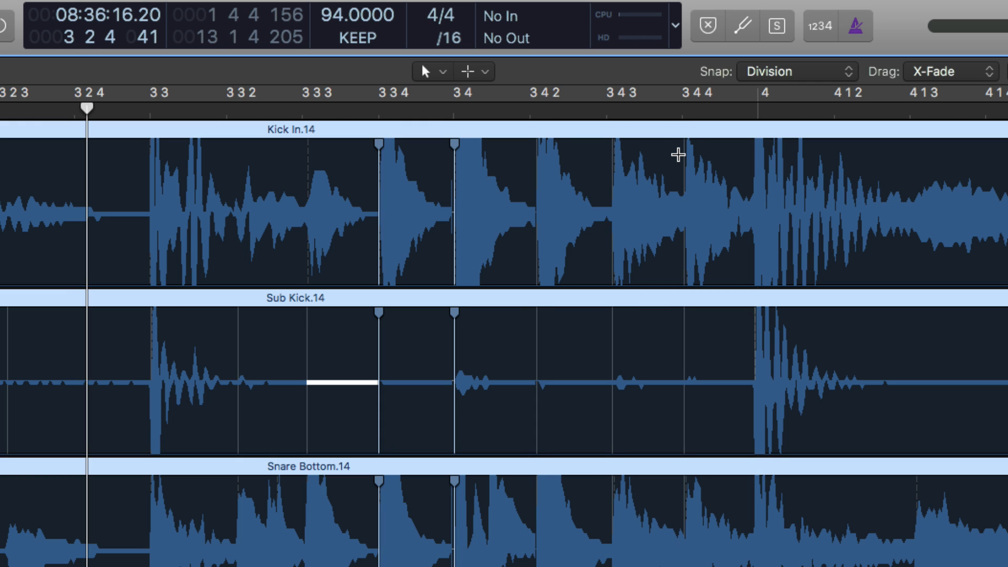
{"action": "key", "text": "super+z"}
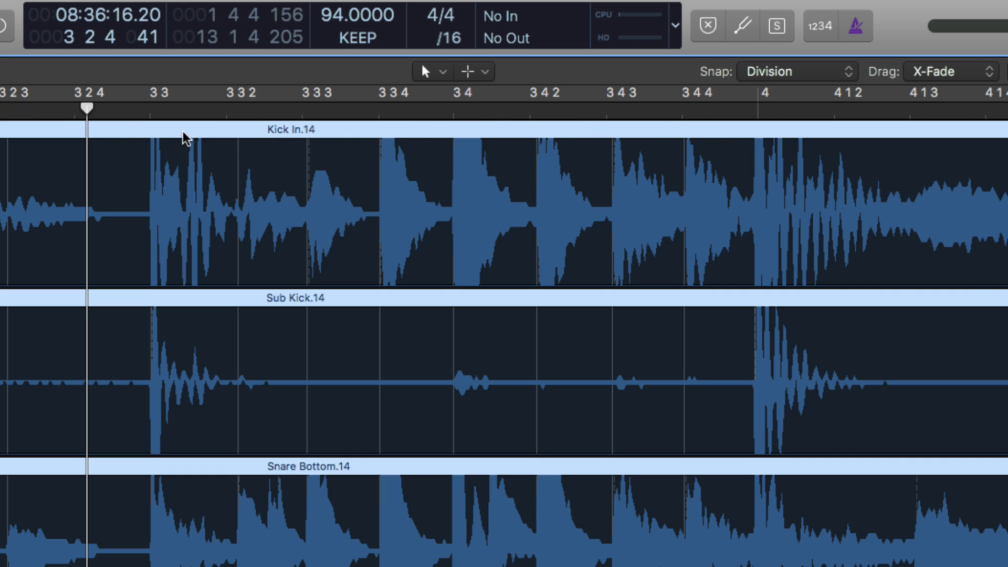
{"action": "key", "text": "space"}
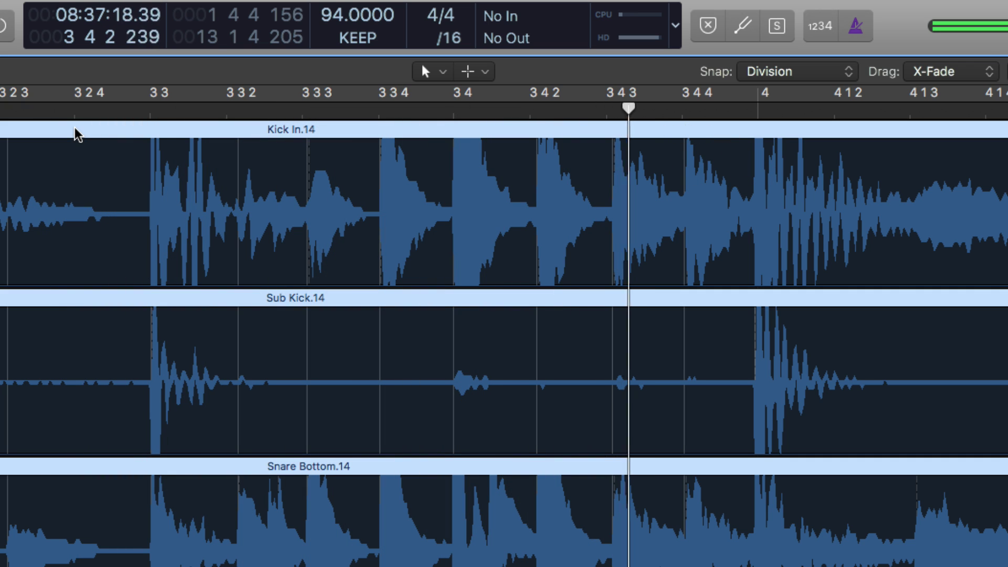
{"action": "key", "text": "space"}
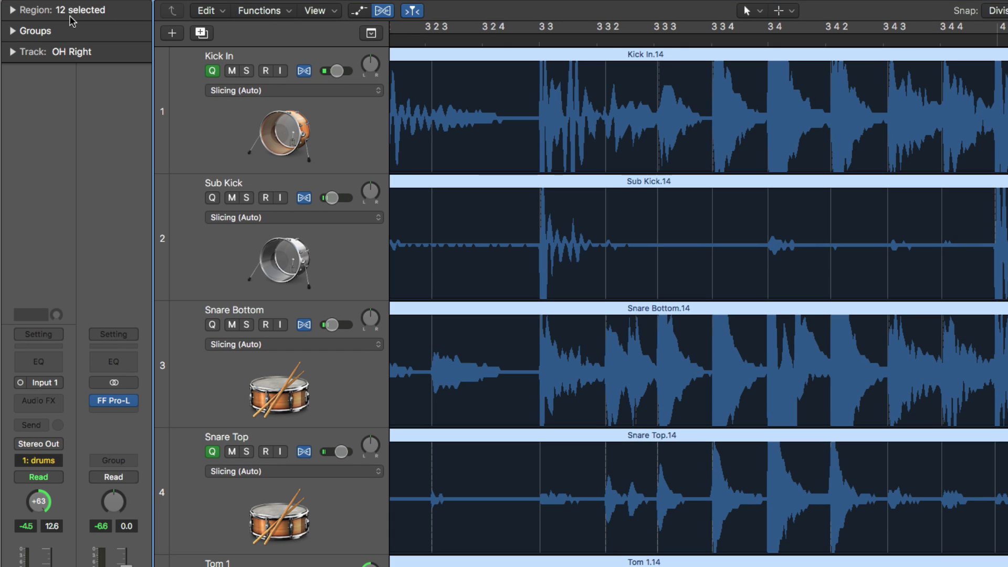
- Set the Region inspector's Quantize value to 1/16 Note for the twelve drum regions, then zoom out
{"action": "left_click", "coordinate": [7, 9]}
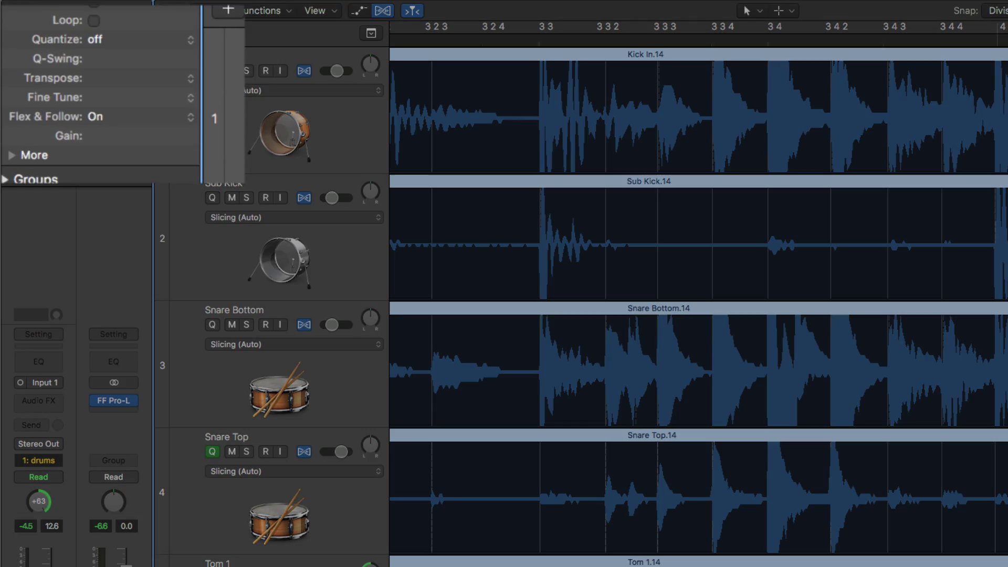
{"action": "left_click", "coordinate": [171, 22]}
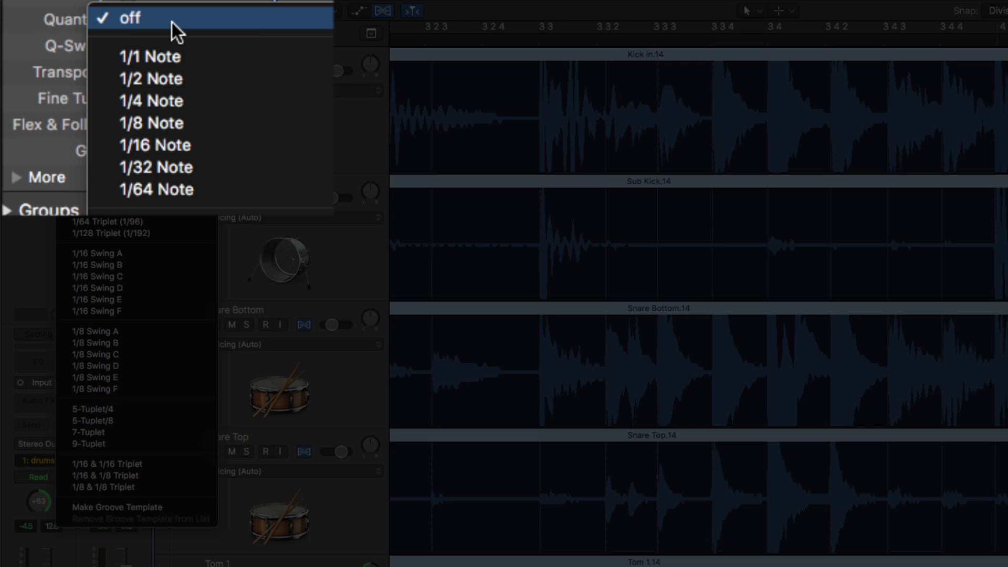
{"action": "left_click", "coordinate": [287, 146]}
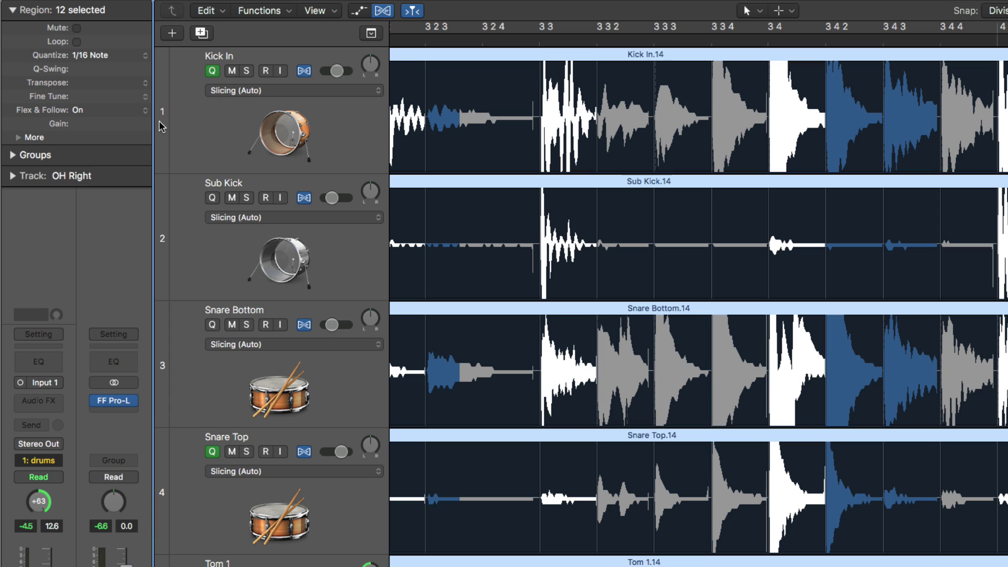
{"action": "key", "text": "z"}
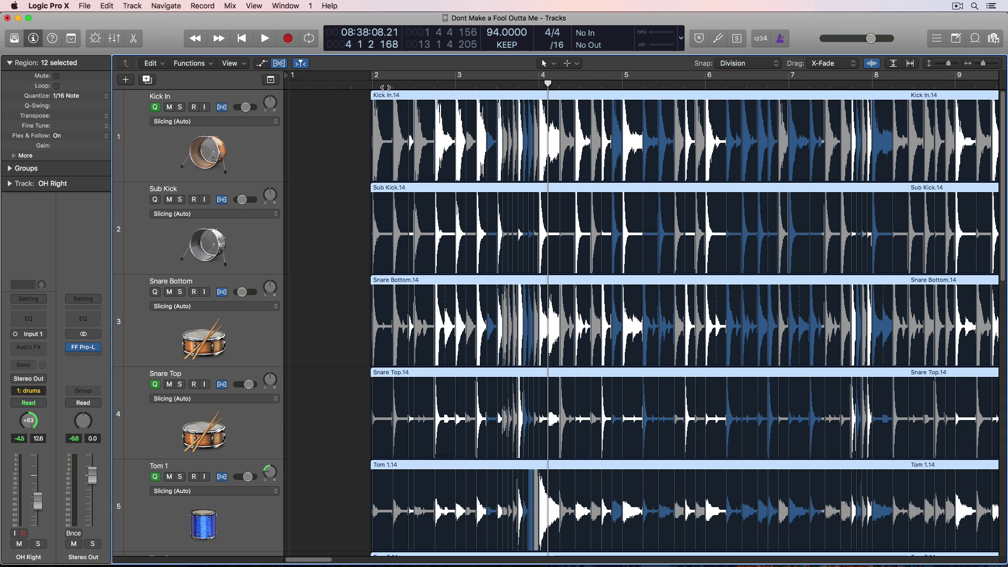
{"action": "left_click", "coordinate": [436, 61]}
{"action": "left_click", "coordinate": [362, 84]}
{"action": "key", "text": "super+Right"}
{"action": "key", "text": "super+Right"}
{"action": "key", "text": "super+Right"}
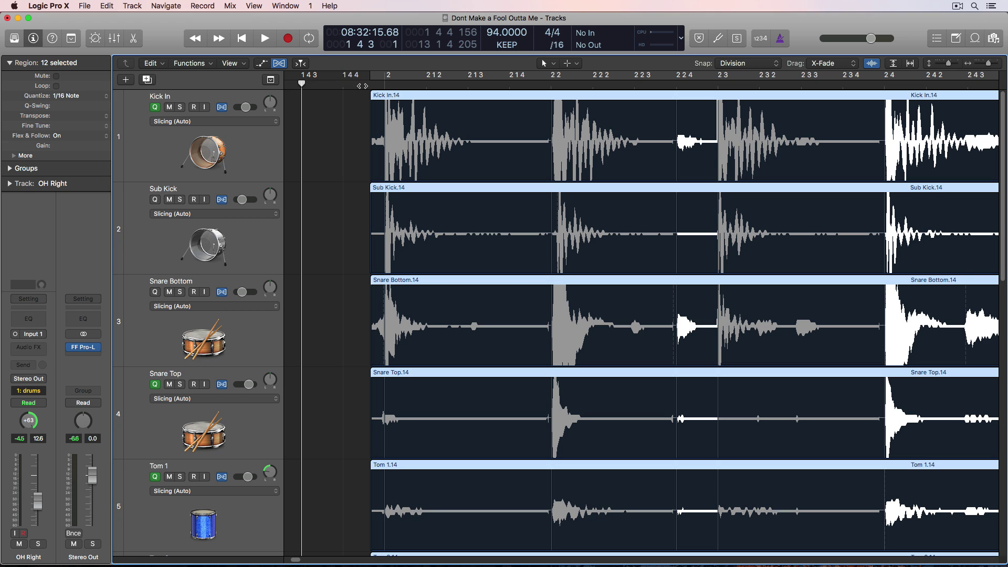
{"action": "key", "text": "space"}
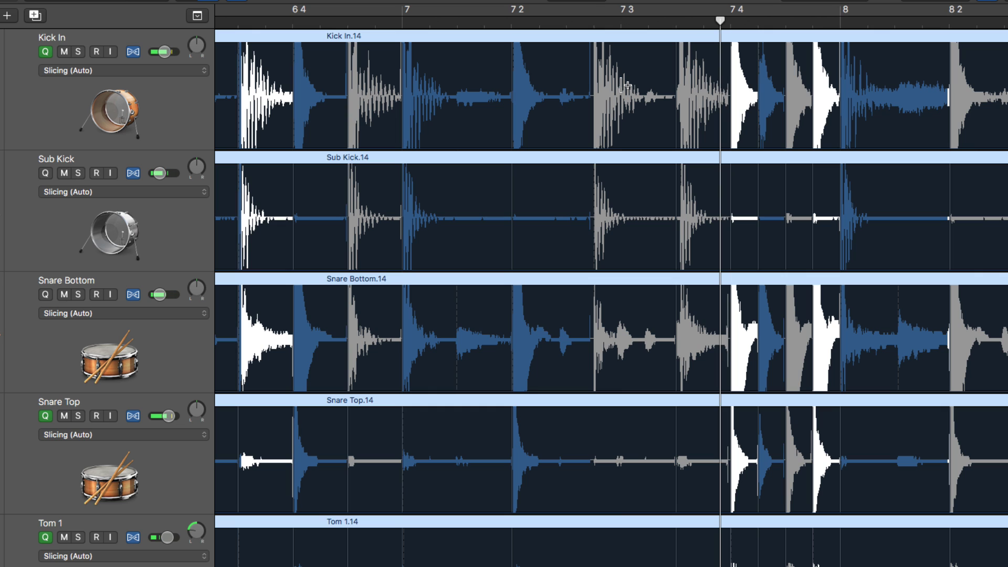
- On the HH track, add a flex marker at the early hi-hat hit before 7 2 3
{"action": "left_click", "coordinate": [602, 22]}
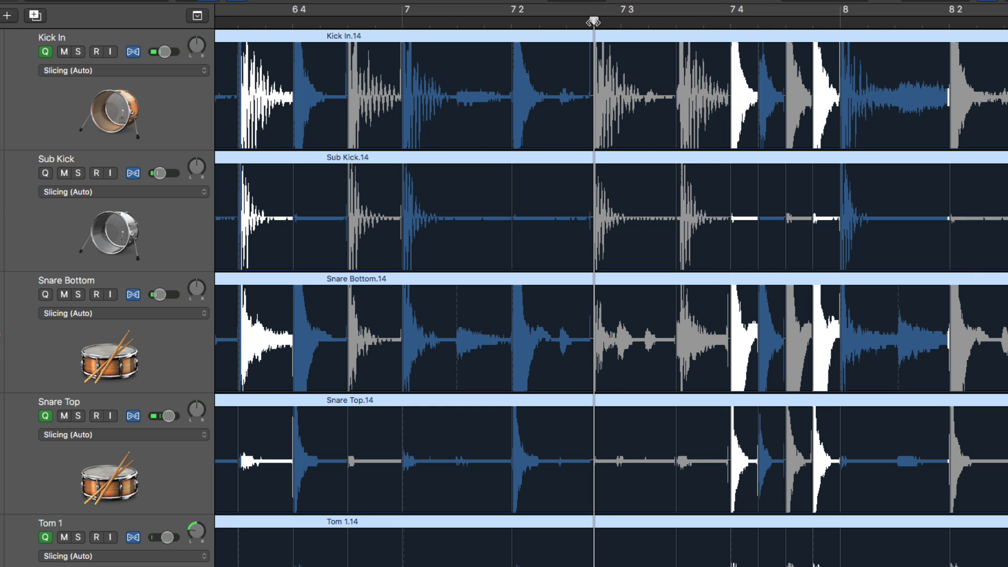
{"action": "key", "text": "super+Right"}
{"action": "key", "text": "super+Right"}
{"action": "key", "text": "super+Right"}
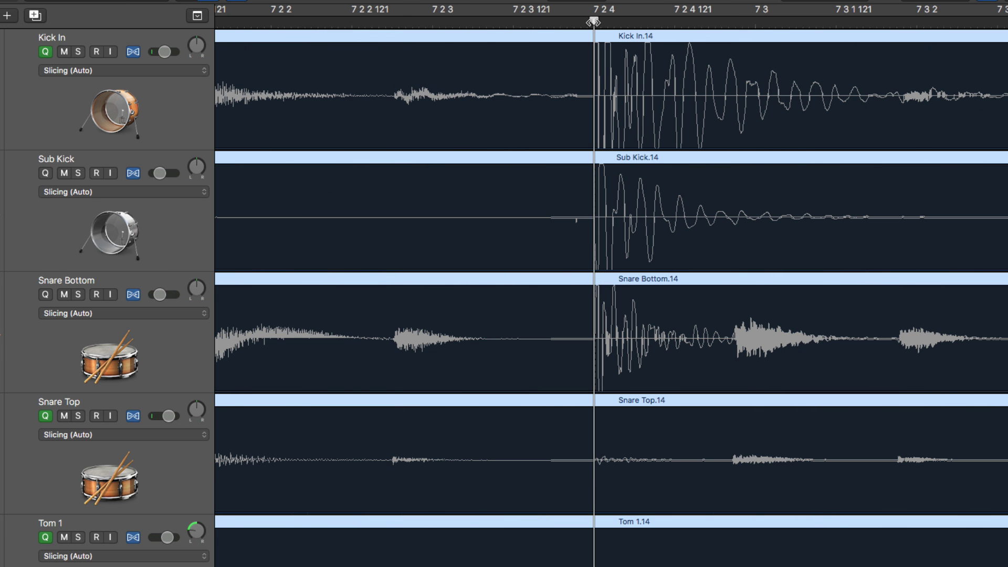
{"action": "key", "text": "super+Left"}
{"action": "key", "text": "super+Left"}
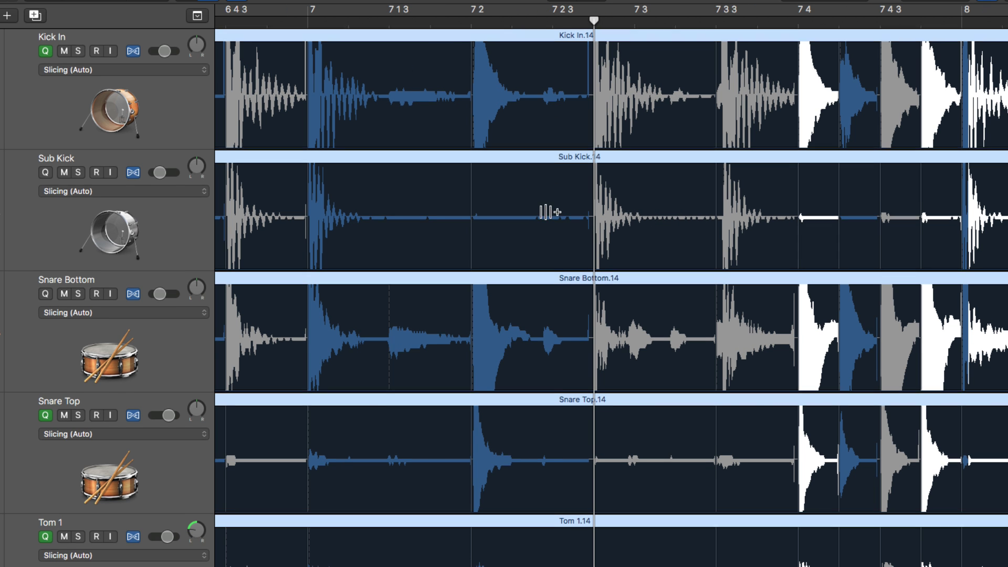
{"action": "scroll", "coordinate": [548, 212], "scroll_direction": "down", "scroll_amount": 10}
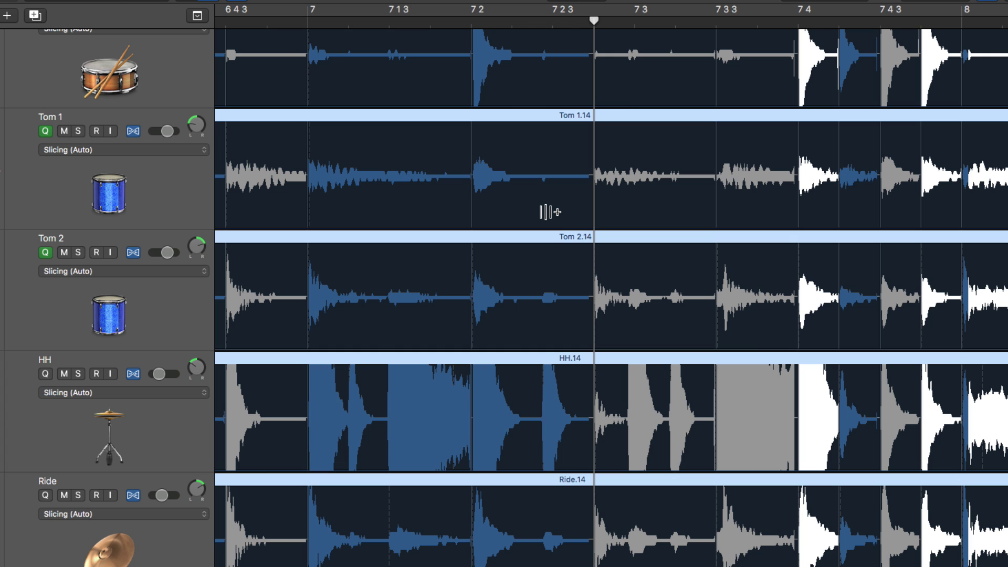
{"action": "scroll", "coordinate": [548, 212], "scroll_direction": "down", "scroll_amount": 6}
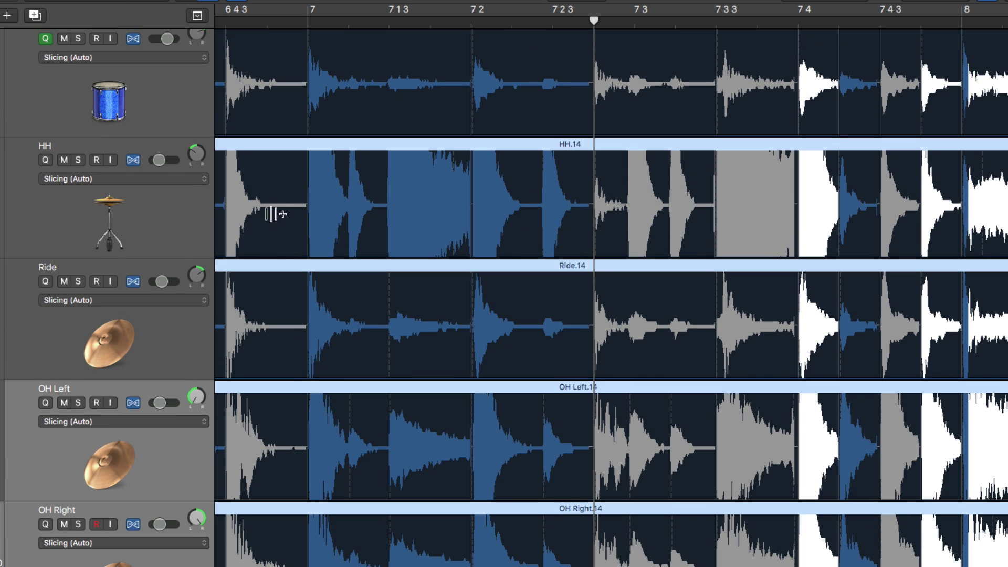
{"action": "left_click", "coordinate": [173, 216]}
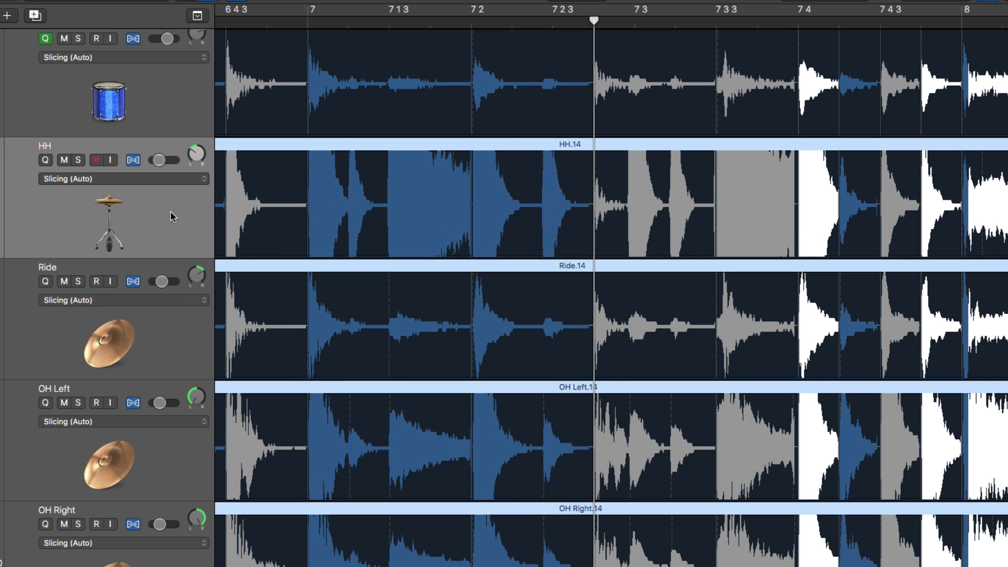
{"action": "left_click", "coordinate": [542, 156]}
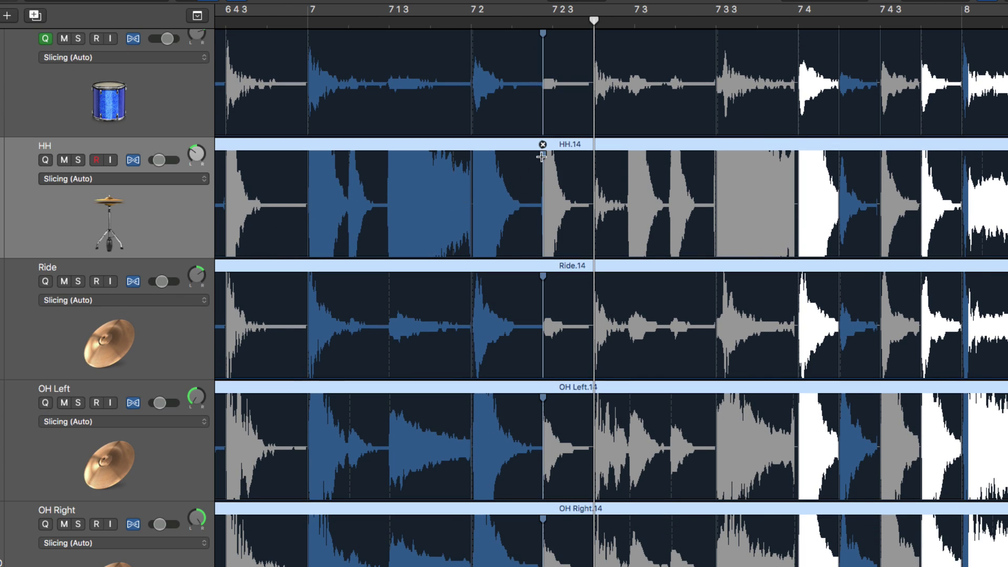
- Drag the hi-hat hit later onto the grid and audition it from bar 7
{"action": "scroll", "coordinate": [541, 156], "scroll_direction": "up", "scroll_amount": 5}
{"action": "scroll", "coordinate": [541, 156], "scroll_direction": "down", "scroll_amount": 5}
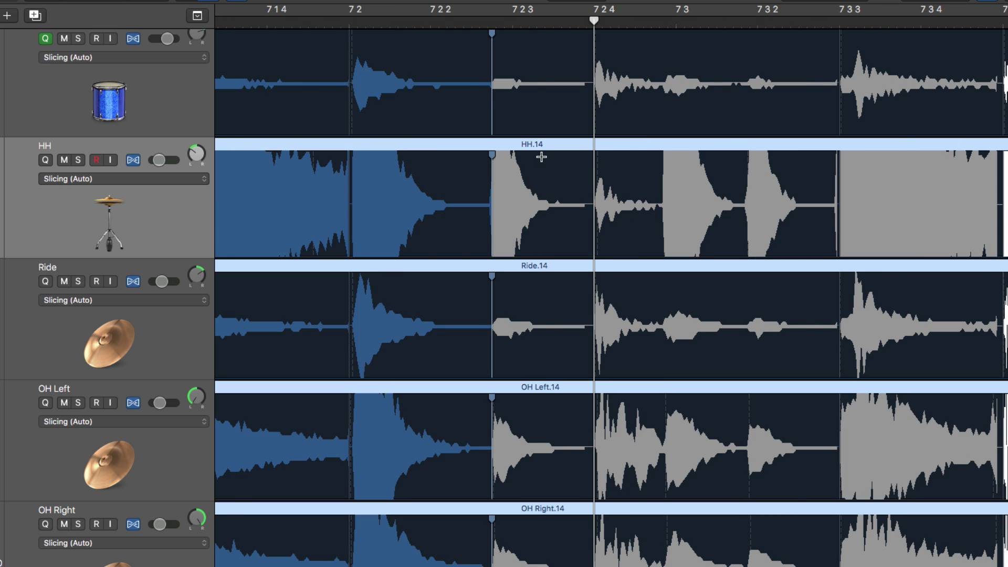
{"action": "left_click_drag", "start_coordinate": [525, 165], "coordinate": [536, 173]}
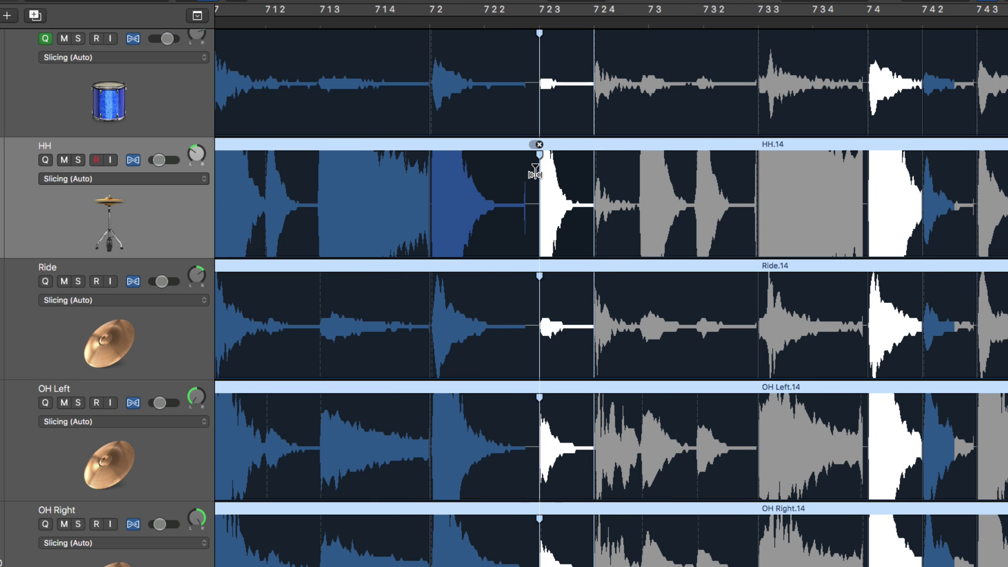
{"action": "key", "text": "space"}
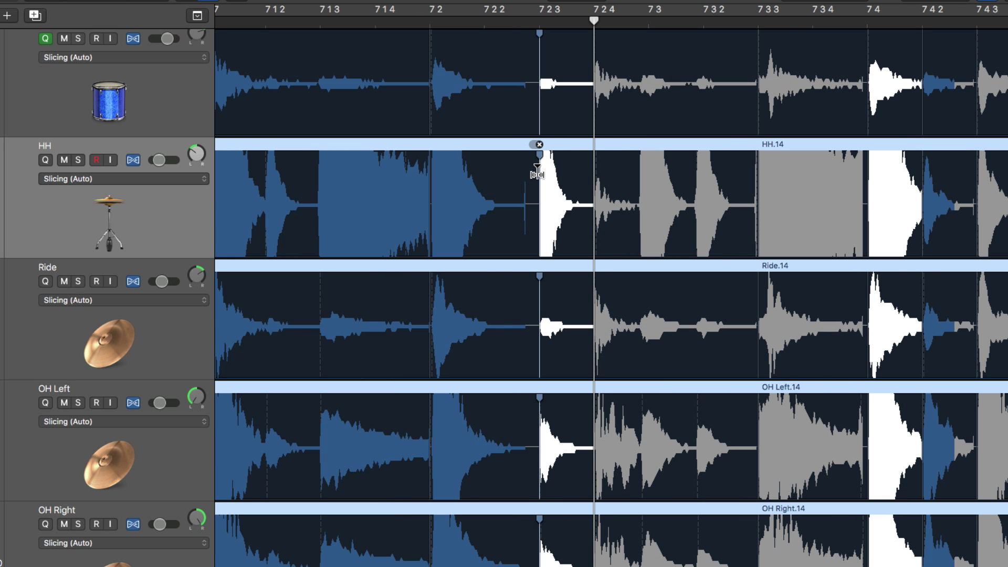
{"action": "scroll", "coordinate": [536, 171], "scroll_direction": "down", "scroll_amount": 3}
{"action": "double_click", "coordinate": [401, 25]}
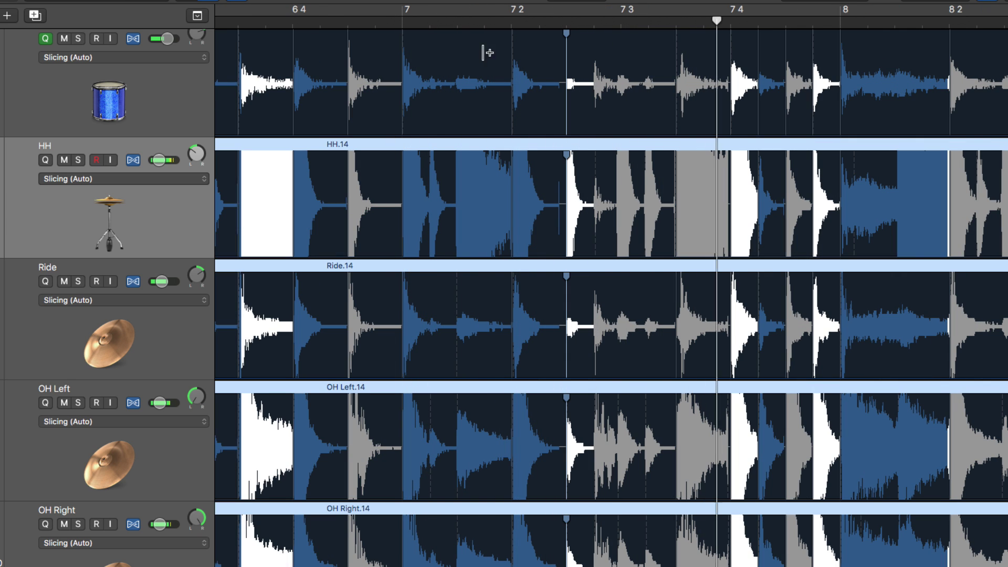
{"action": "scroll", "coordinate": [603, 79], "scroll_direction": "up", "scroll_amount": 3}
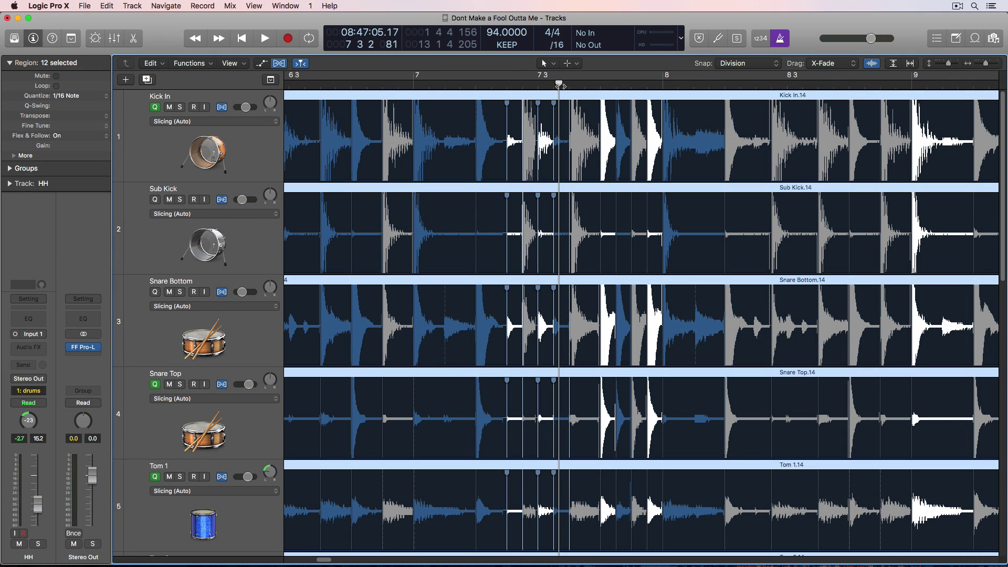
- Play the drums, then zoom in around bar 11 3 and audition from there
{"action": "key", "text": "space"}
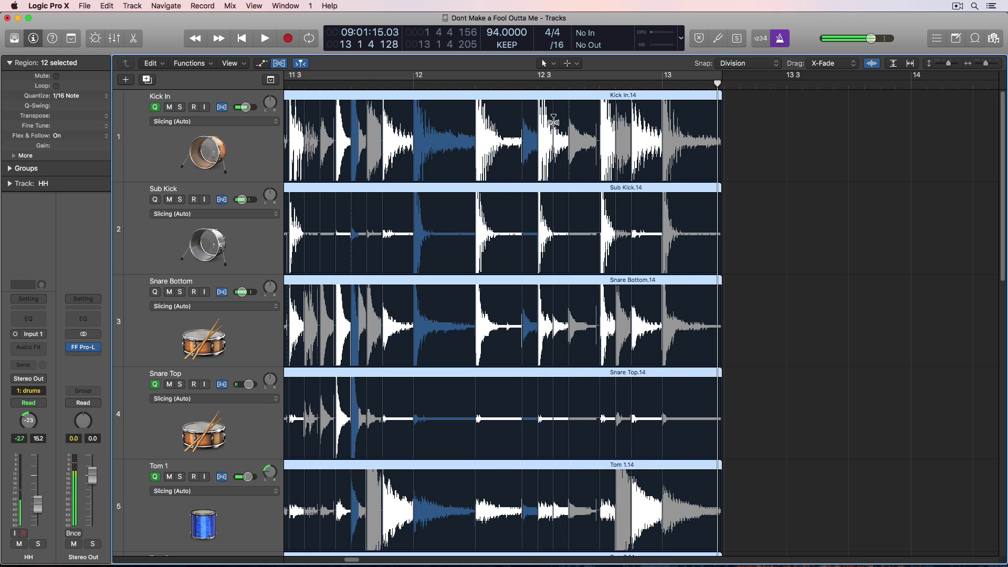
{"action": "scroll", "coordinate": [553, 120], "scroll_direction": "left", "scroll_amount": 5}
{"action": "left_click", "coordinate": [462, 85]}
{"action": "key", "text": "super+Right"}
{"action": "key", "text": "super+Right"}
{"action": "key", "text": "space"}
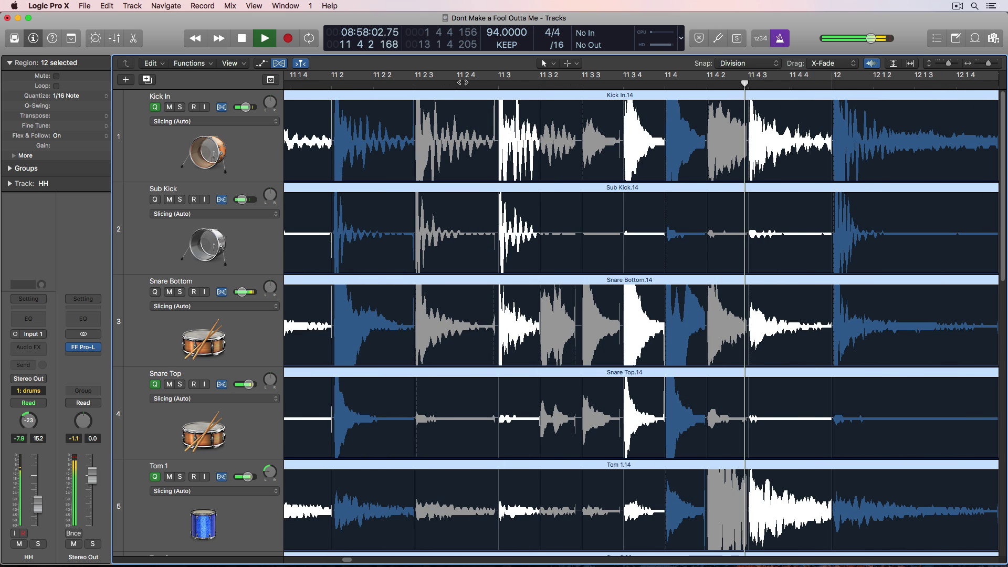
{"action": "key", "text": "space"}
- Zoom in closer at 11 3 2 121 and play the close-up section
{"action": "left_click", "coordinate": [560, 404]}
{"action": "key", "text": "super+Right"}
{"action": "key", "text": "super+Right"}
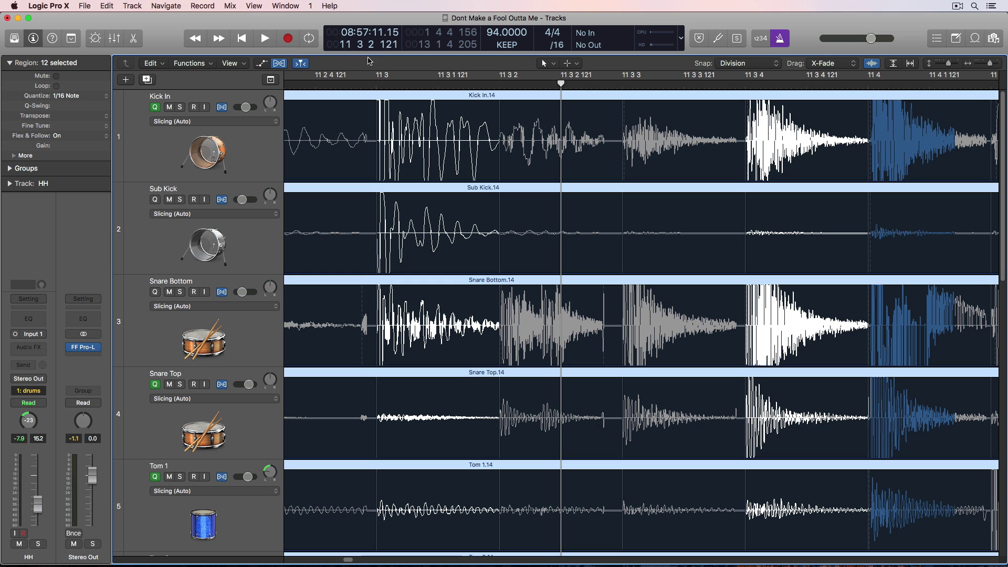
{"action": "key", "text": "space"}
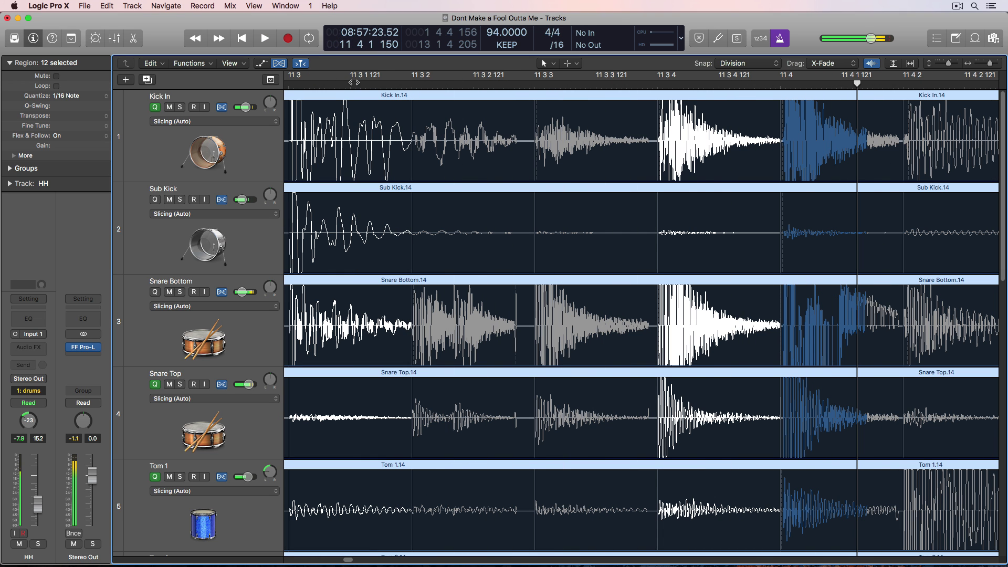
- Stop playback and set the grid division to /32
{"action": "key", "text": "space"}
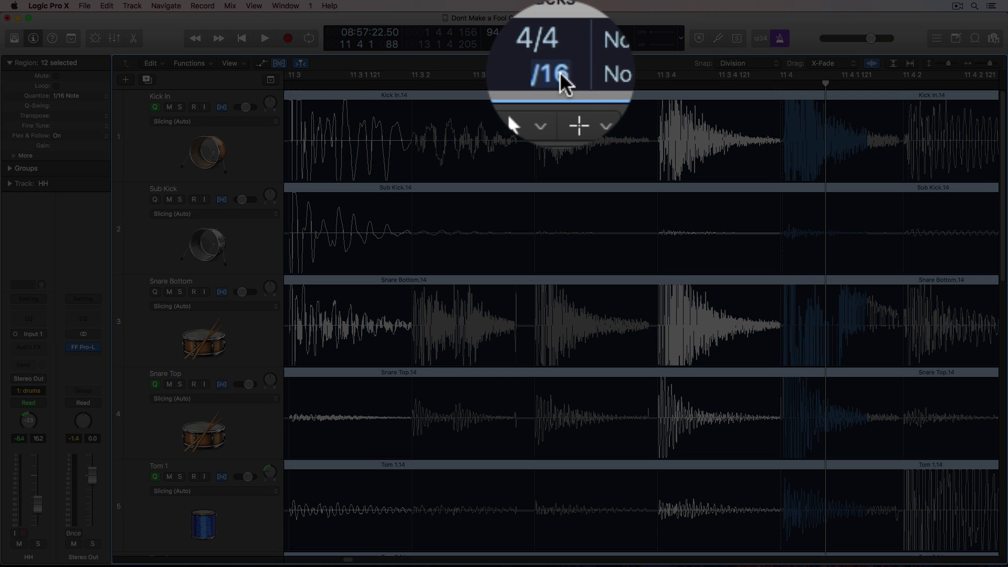
{"action": "left_click", "coordinate": [557, 46]}
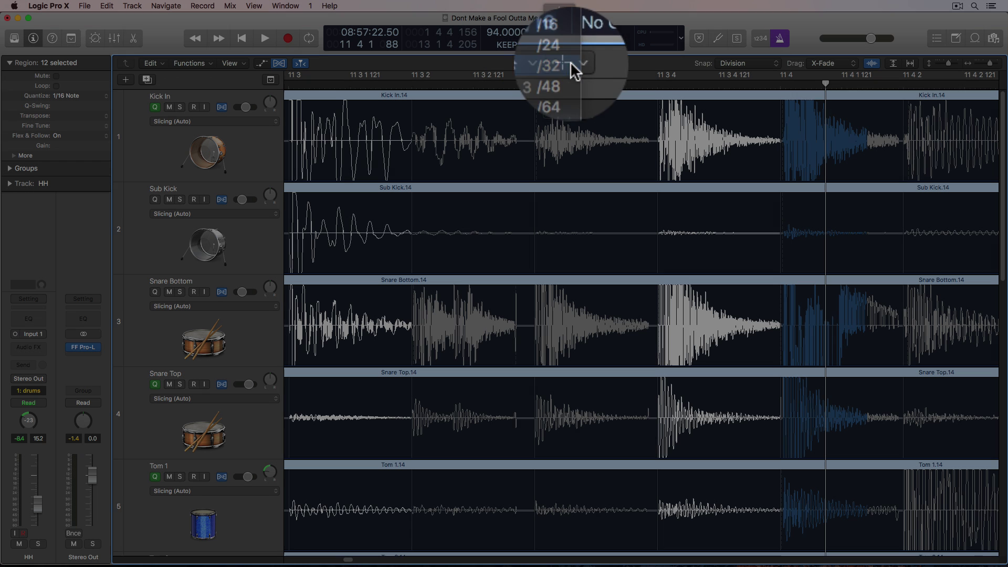
{"action": "left_click", "coordinate": [570, 63]}
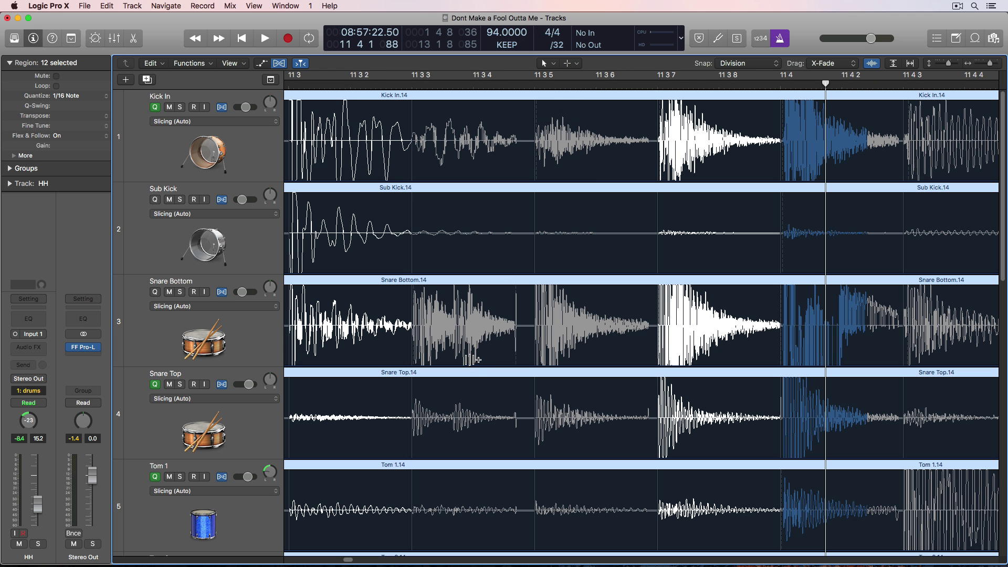
- Flex the early Snare Top hit later onto 11 3 4, then play back from 10 4 7
{"action": "left_click", "coordinate": [453, 406]}
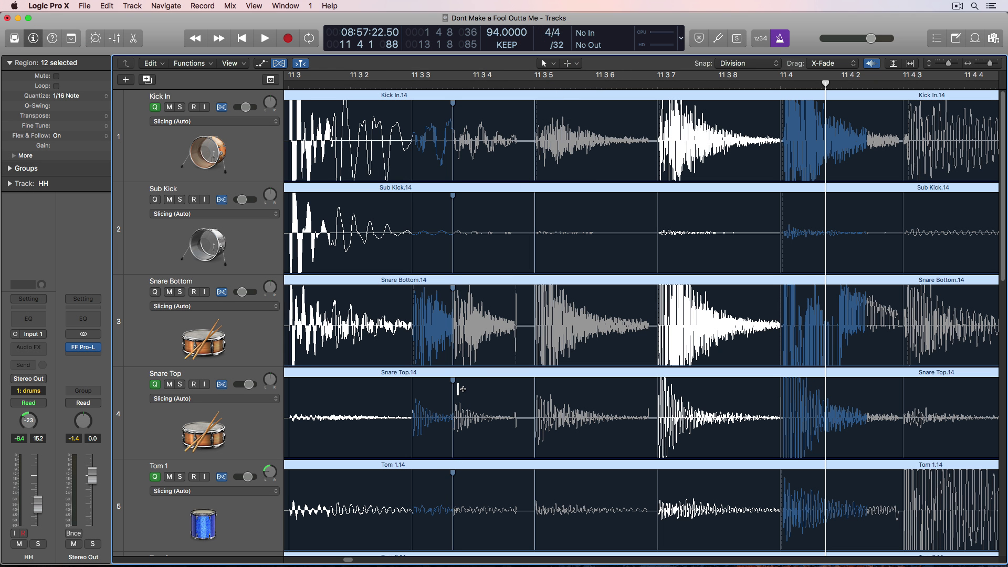
{"action": "left_click_drag", "start_coordinate": [453, 393], "coordinate": [472, 391]}
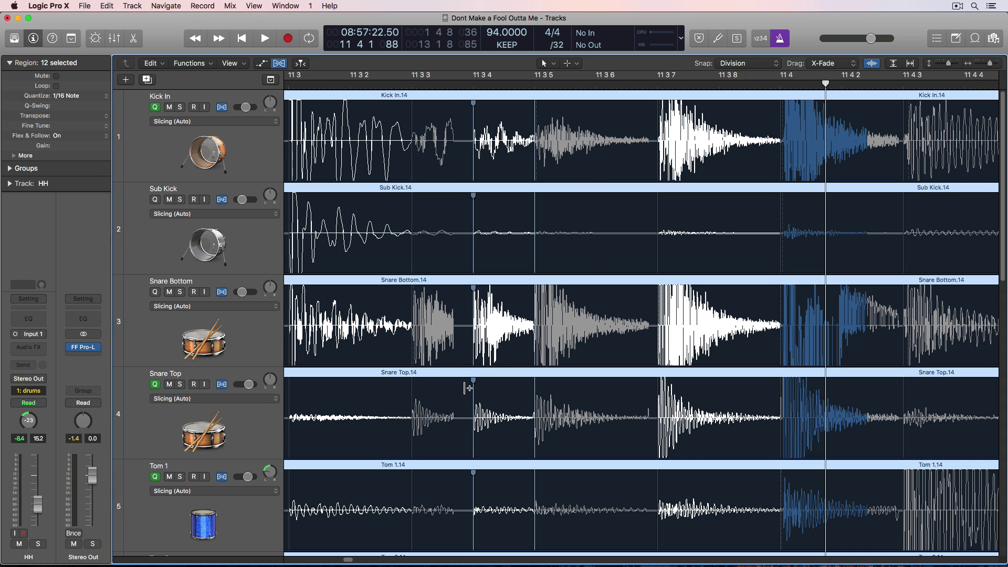
{"action": "key", "text": "super+Left"}
{"action": "key", "text": "super+Left"}
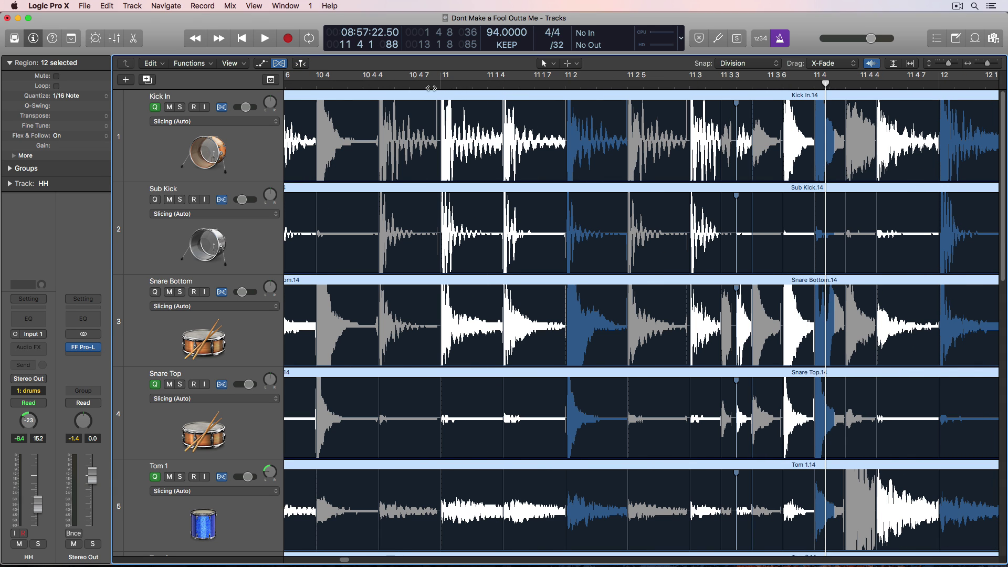
{"action": "left_click", "coordinate": [410, 84]}
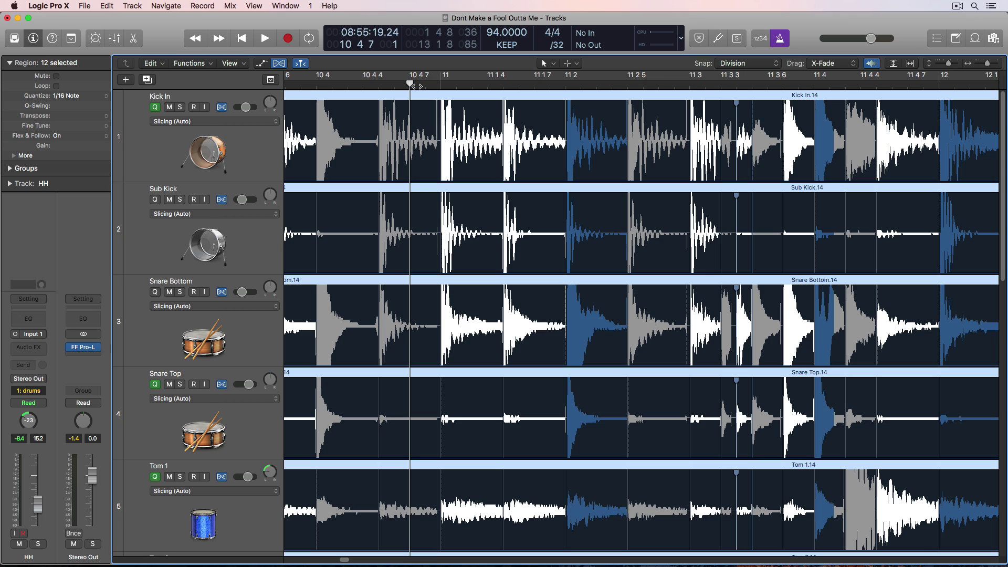
{"action": "key", "text": "space"}
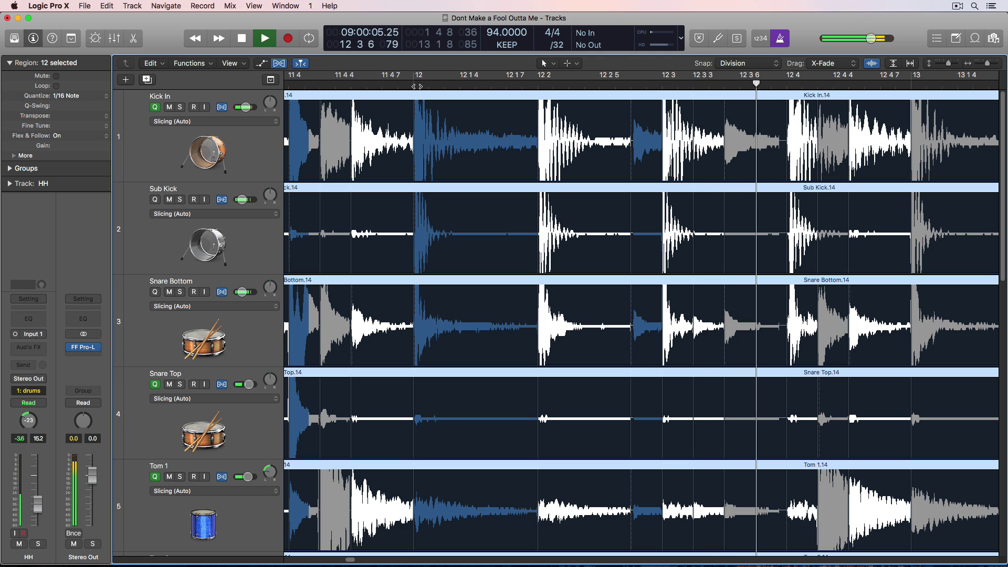
- Return to bar 1, zoom out to bars 1–17, hide Flex view, and fit all 12 tracks
{"action": "key", "text": "space"}
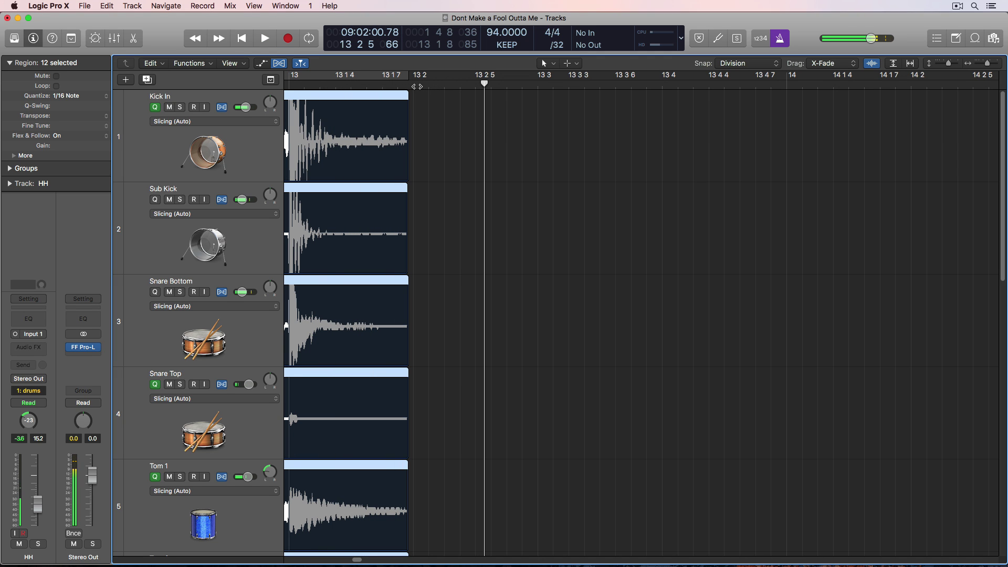
{"action": "key", "text": "Return"}
{"action": "key", "text": "z"}
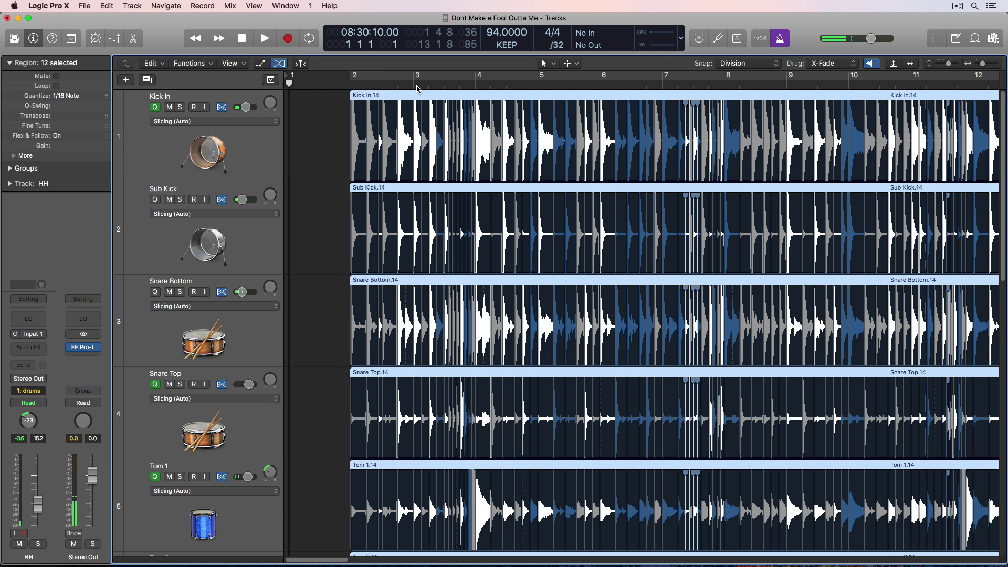
{"action": "key", "text": "super+Left"}
{"action": "key", "text": "super+Up"}
{"action": "key", "text": "super+Up"}
{"action": "key", "text": "super+Up"}
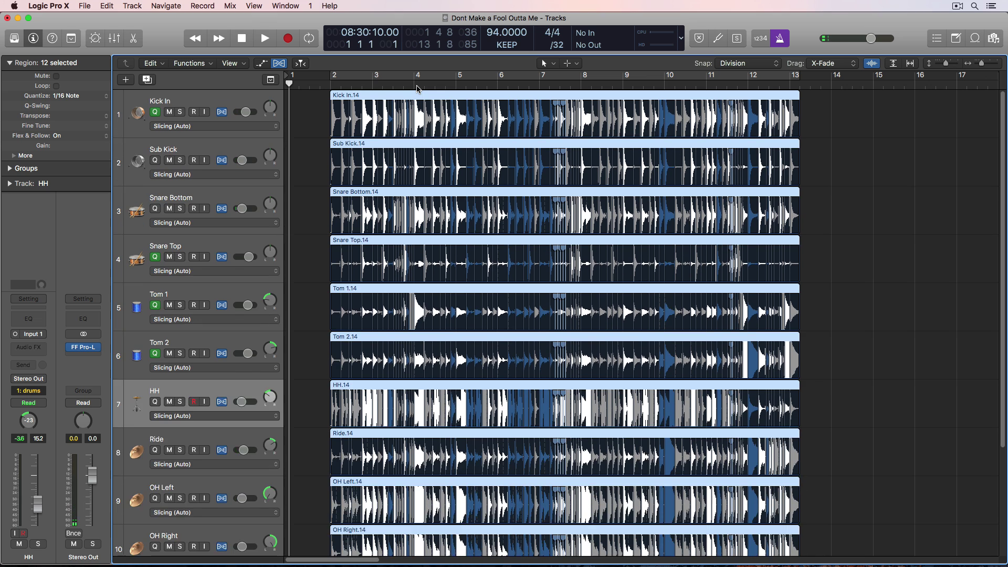
{"action": "key", "text": "super+f"}
{"action": "key", "text": "super+Up"}
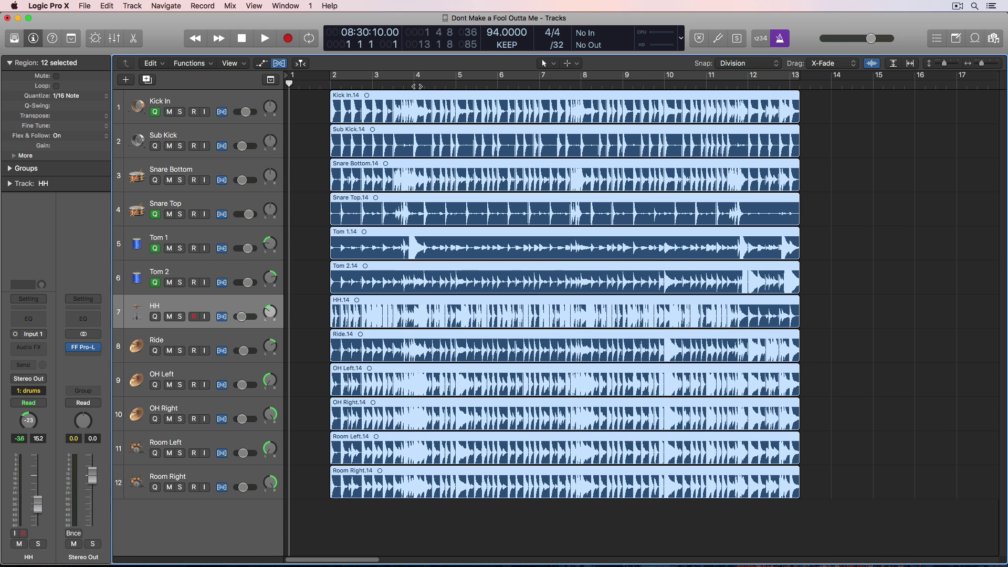